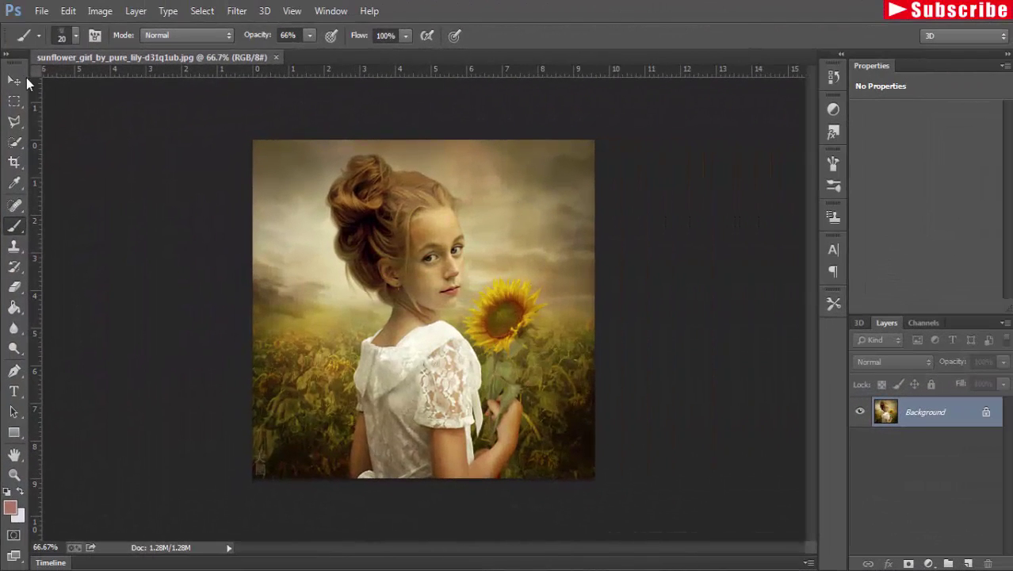
Quick-select the girl's hair, face, dress, arm and the sunflower head in Add mode
click(14, 81)
click(14, 141)
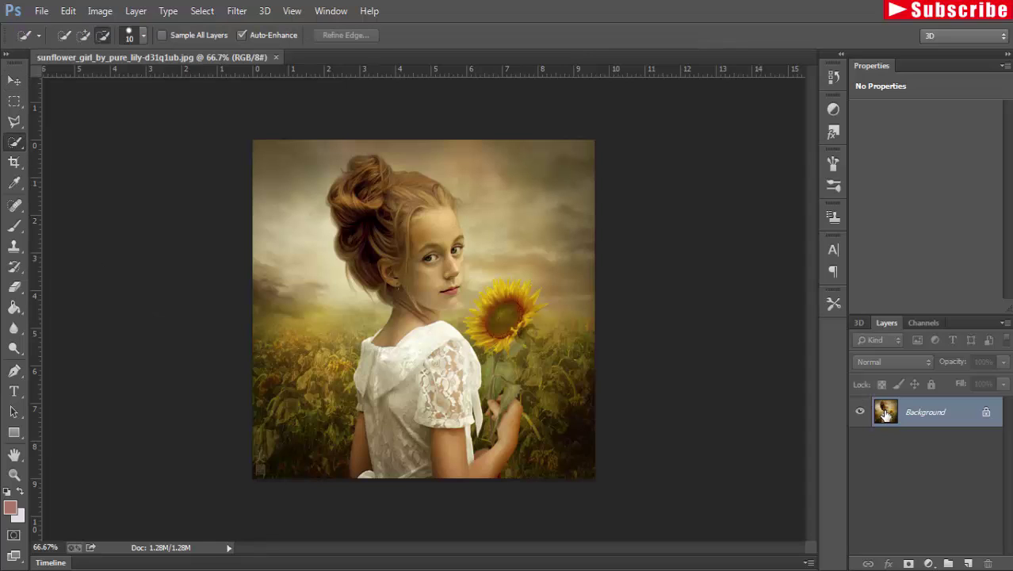
click(83, 35)
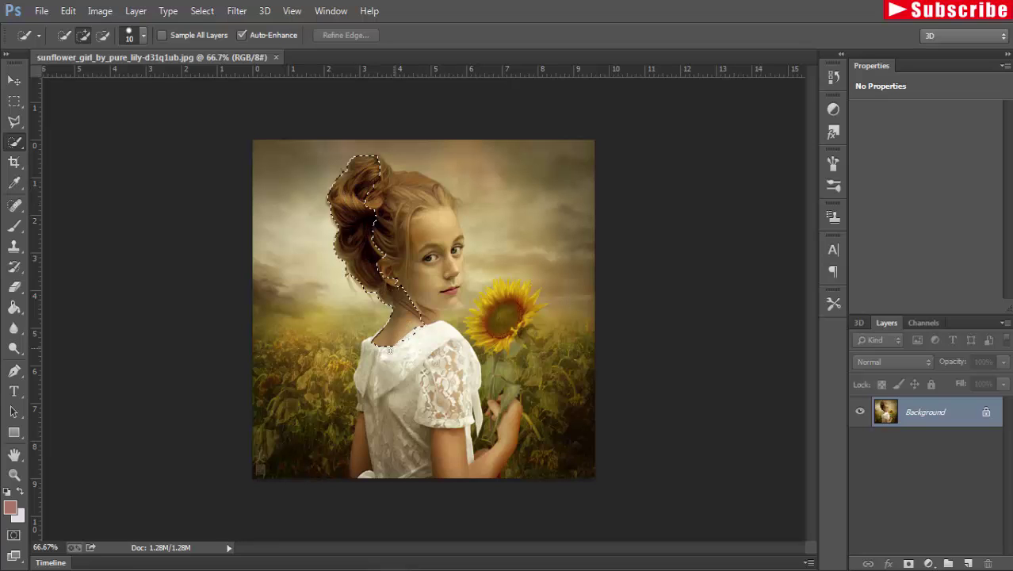
drag(373, 409, 394, 444)
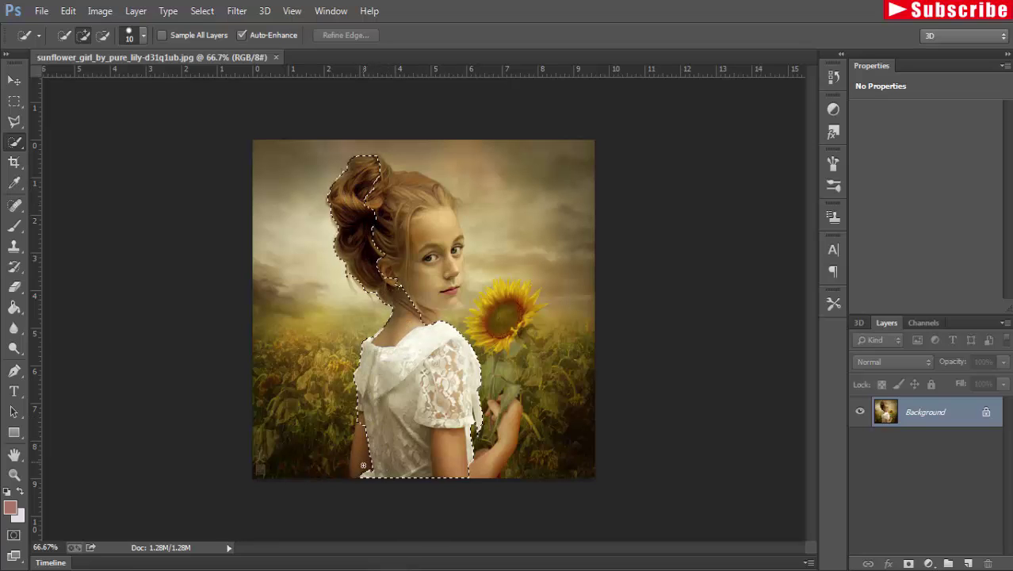
mouse_move(394, 444)
mouse_down()
mouse_move(450, 204)
mouse_move(456, 274)
mouse_up()
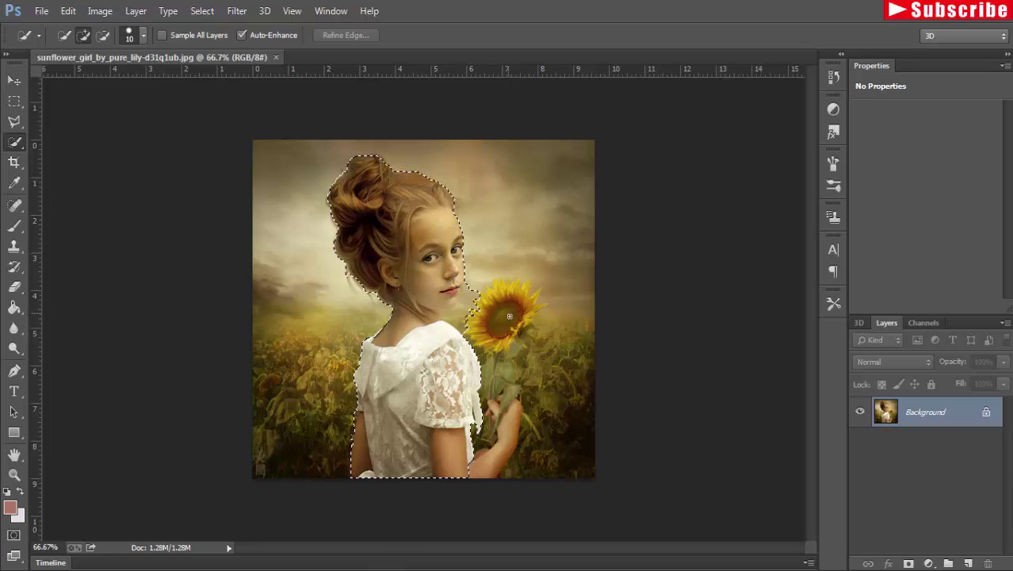
mouse_move(455, 274)
mouse_down()
mouse_move(541, 306)
mouse_move(511, 435)
mouse_up()
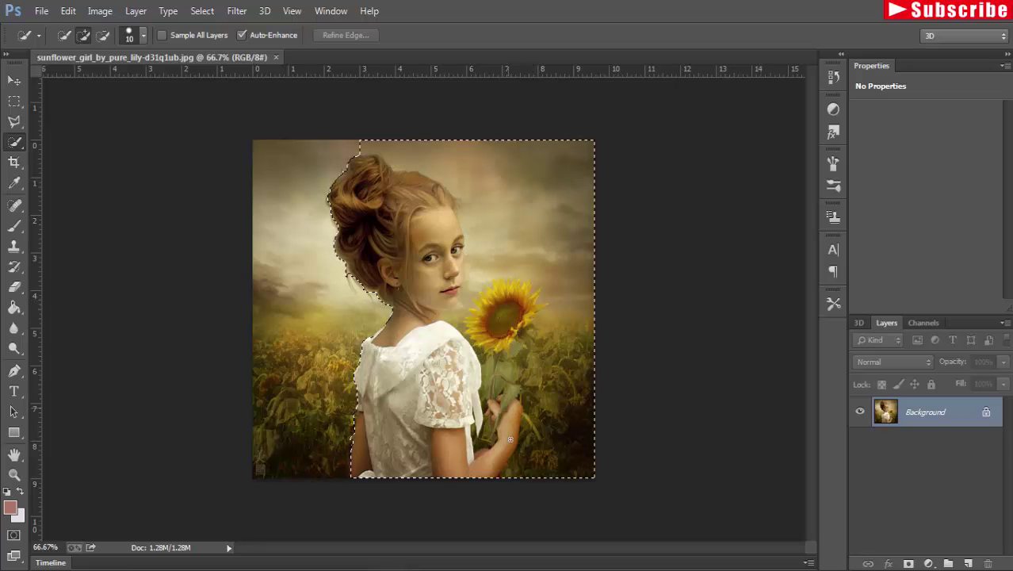
Subtract the sky above the hair and on the right from the selection
key(alt)
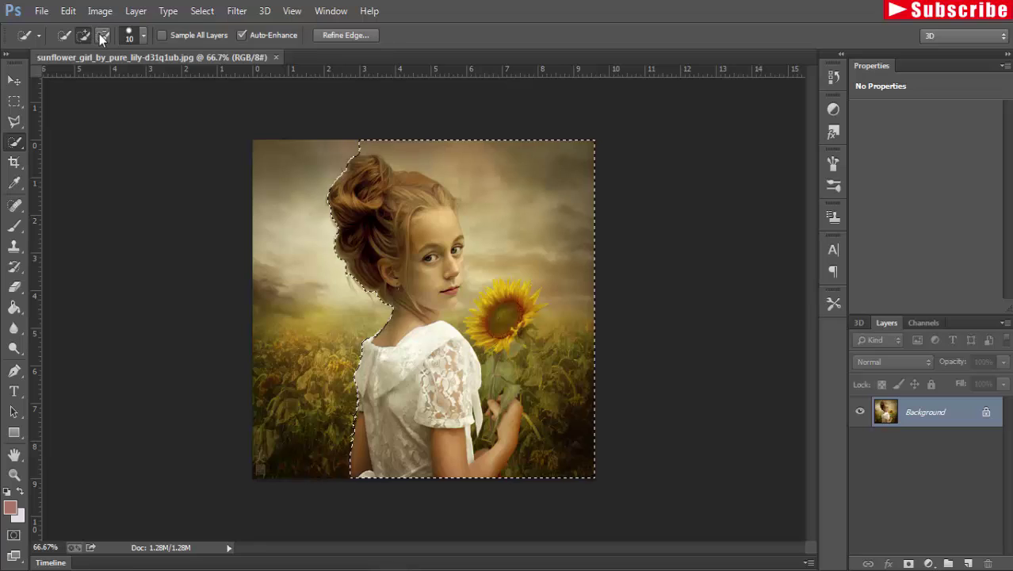
drag(353, 138, 427, 163)
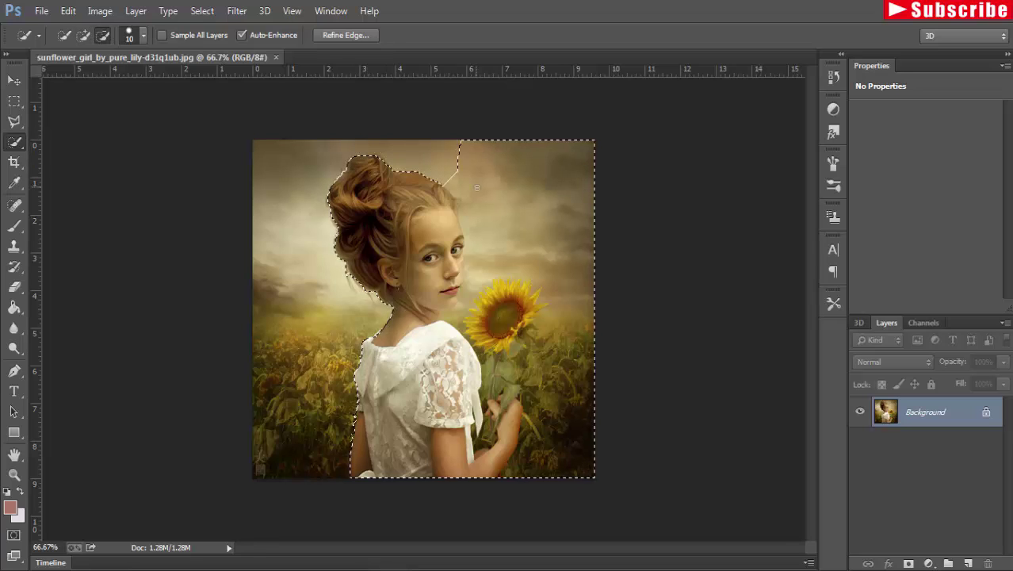
mouse_move(476, 187)
mouse_down()
mouse_move(560, 389)
mouse_move(485, 302)
mouse_up()
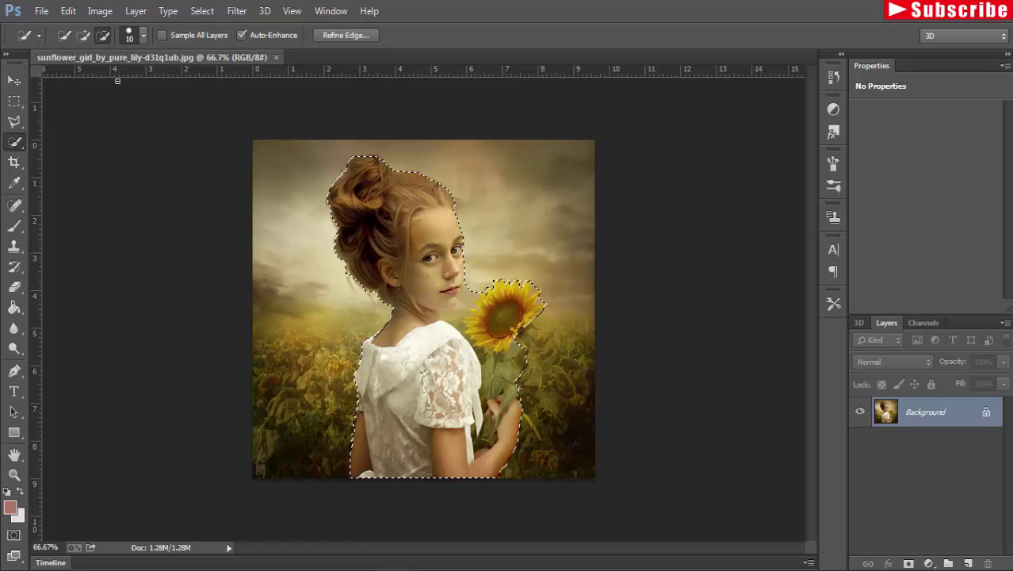
Copy the girl-and-sunflower selection and paste it as a new Layer 1
click(14, 80)
click(80, 14)
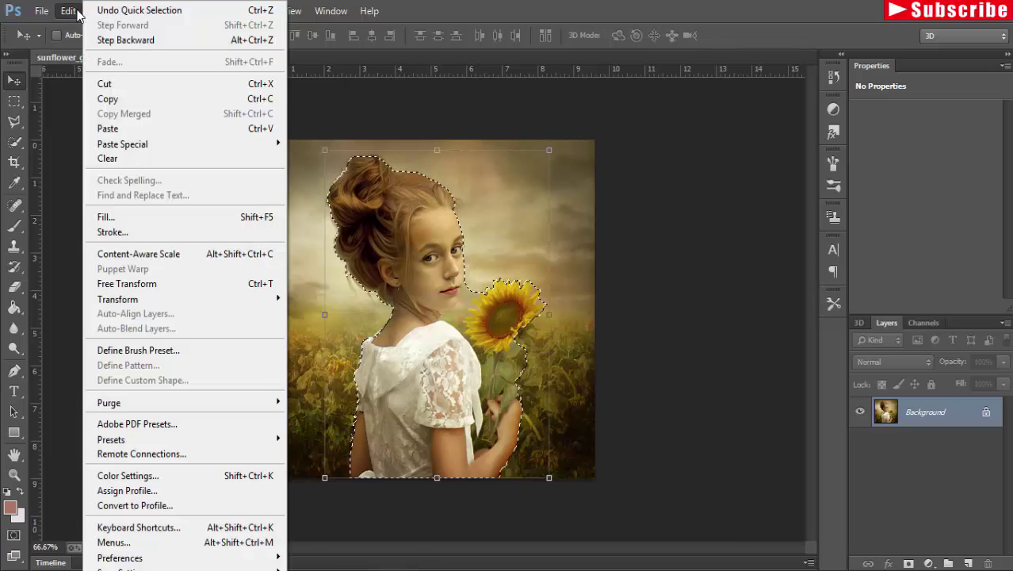
click(108, 98)
click(69, 12)
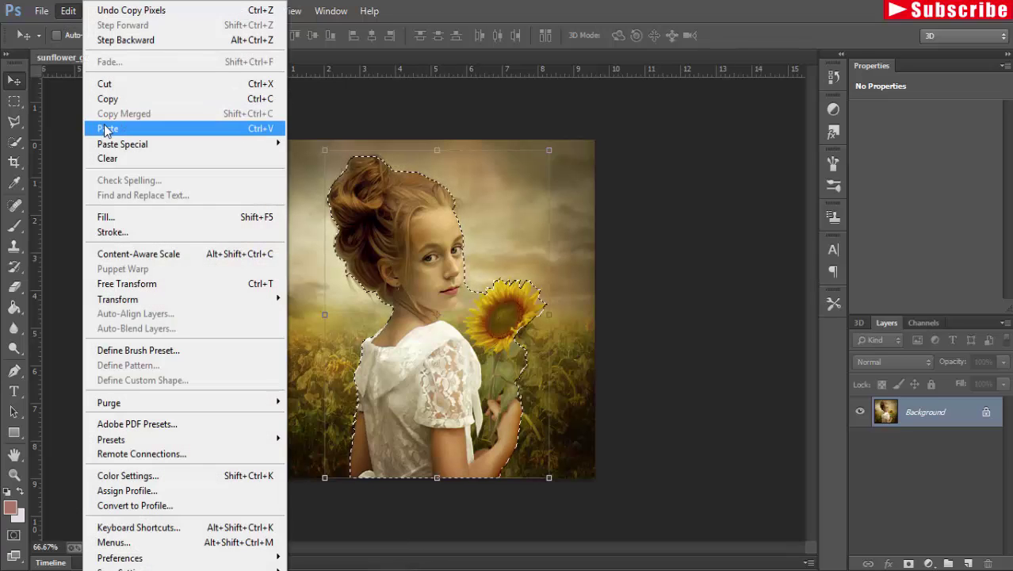
click(107, 129)
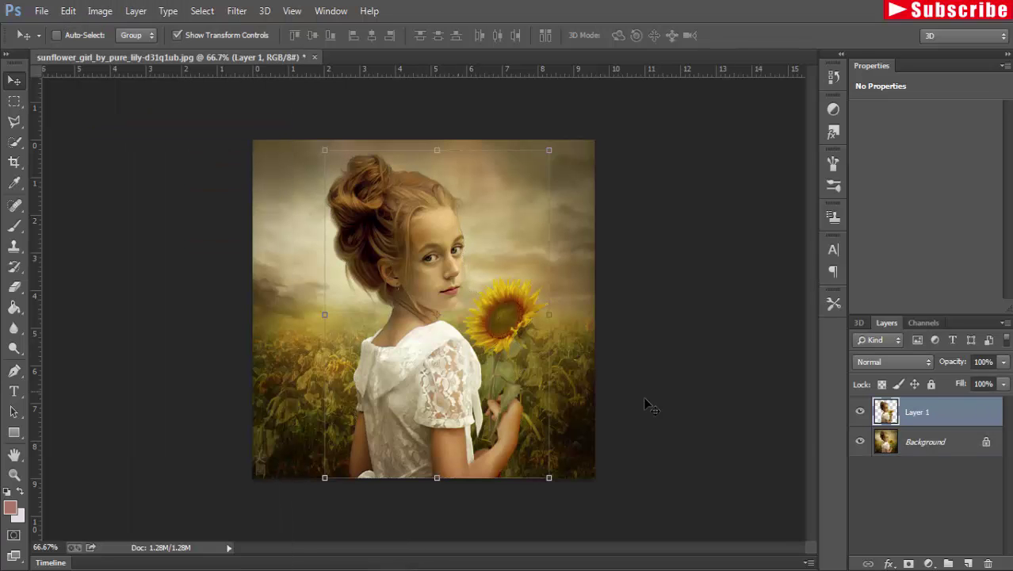
Toggle the Background's visibility to check the Layer 1 cutout
click(860, 441)
click(860, 441)
click(860, 441)
click(860, 441)
click(234, 11)
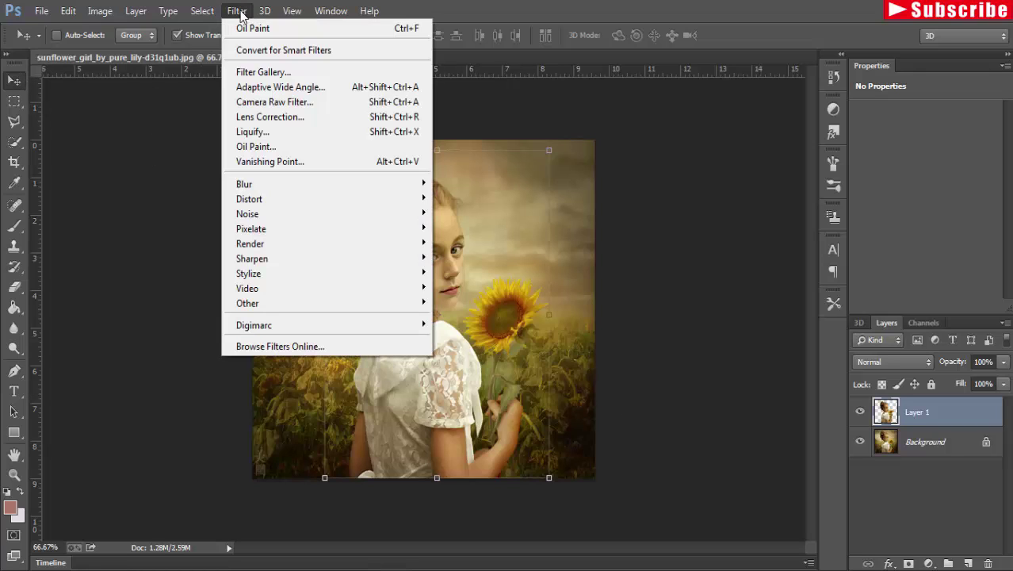
Apply Oil Paint: Stylization 3.47, Cleanliness 8.5, Bristle Detail 1.45, Angular Direction 261, Shine 2.05
click(257, 148)
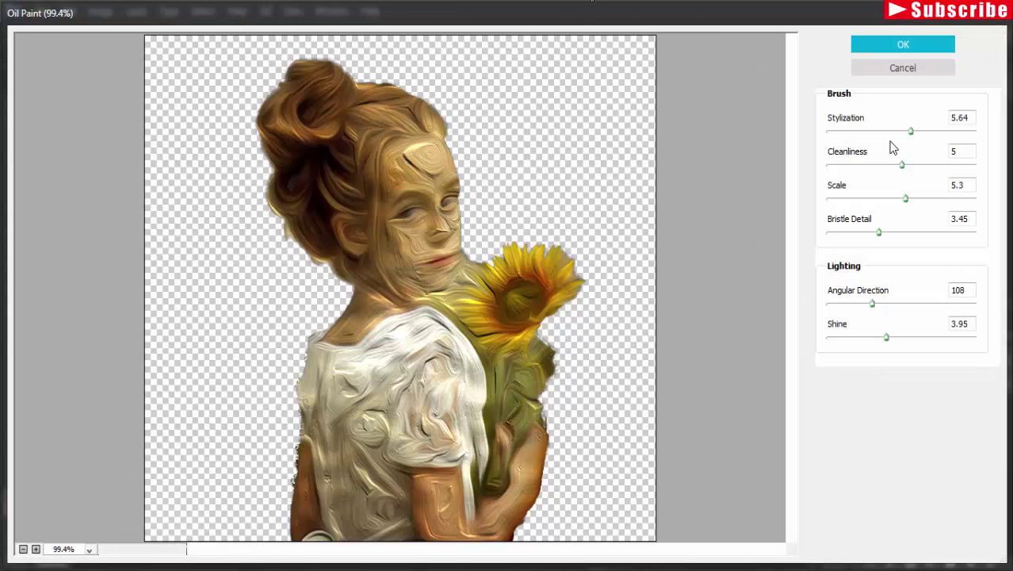
mouse_move(912, 133)
mouse_down()
mouse_move(937, 134)
mouse_move(838, 133)
mouse_move(937, 167)
mouse_up()
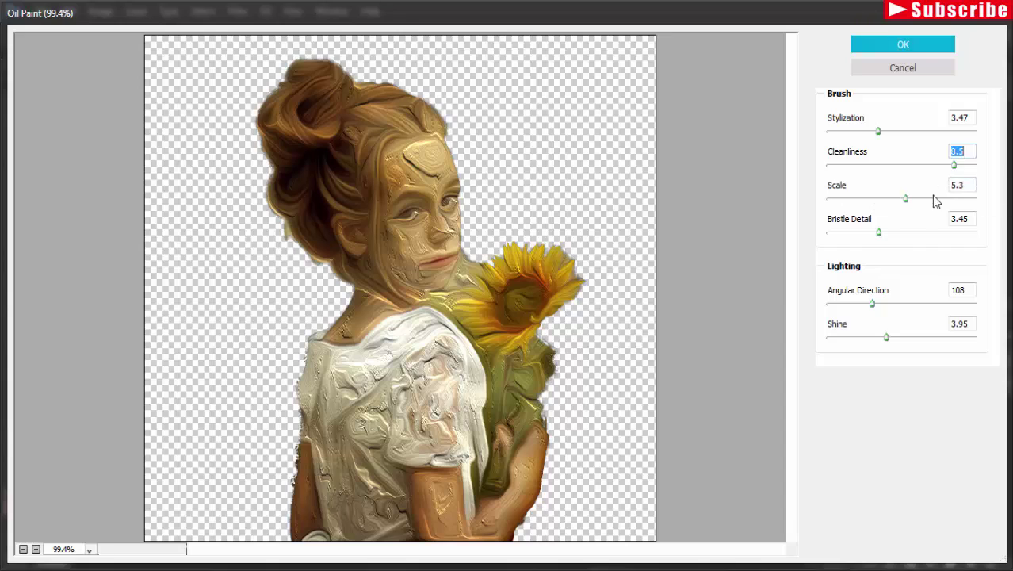
click(880, 235)
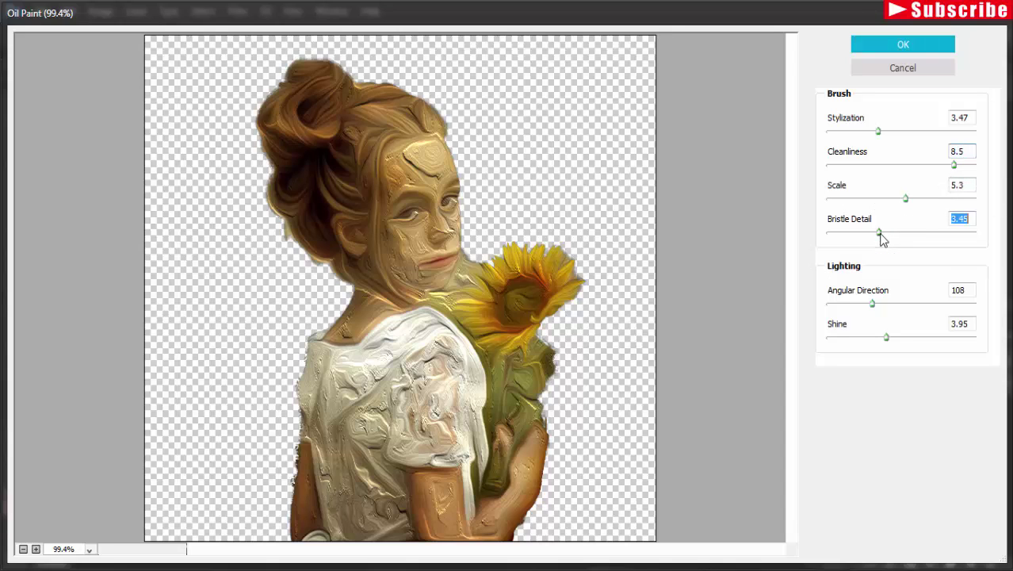
mouse_move(909, 240)
mouse_down()
mouse_move(939, 244)
mouse_move(841, 244)
mouse_up()
drag(876, 308, 934, 312)
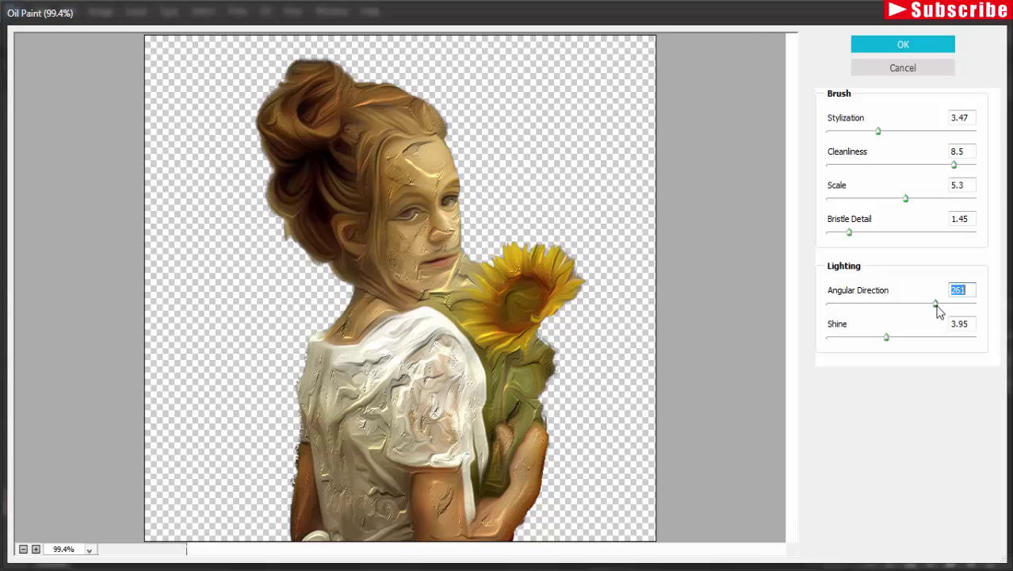
drag(886, 337, 854, 339)
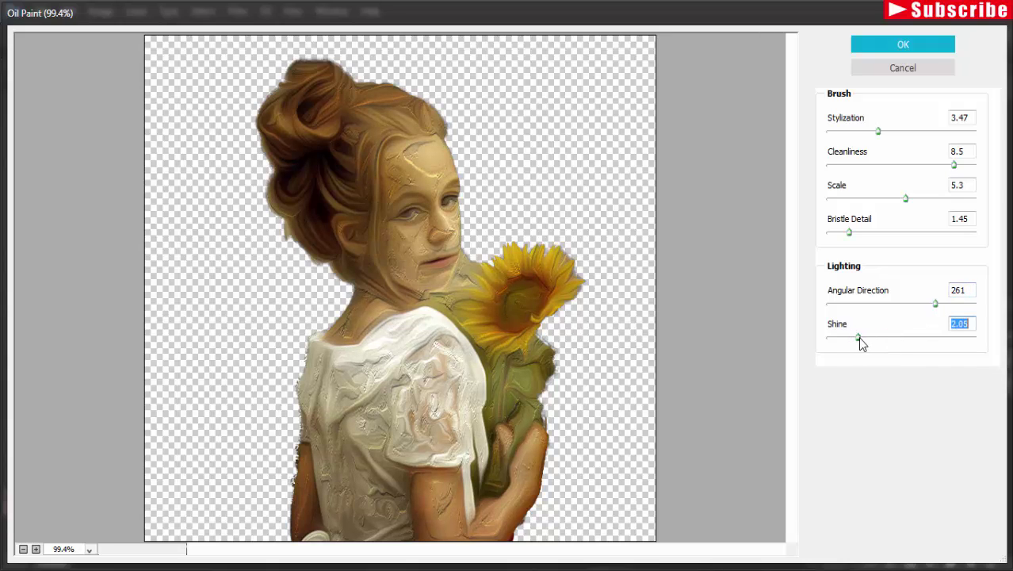
click(874, 45)
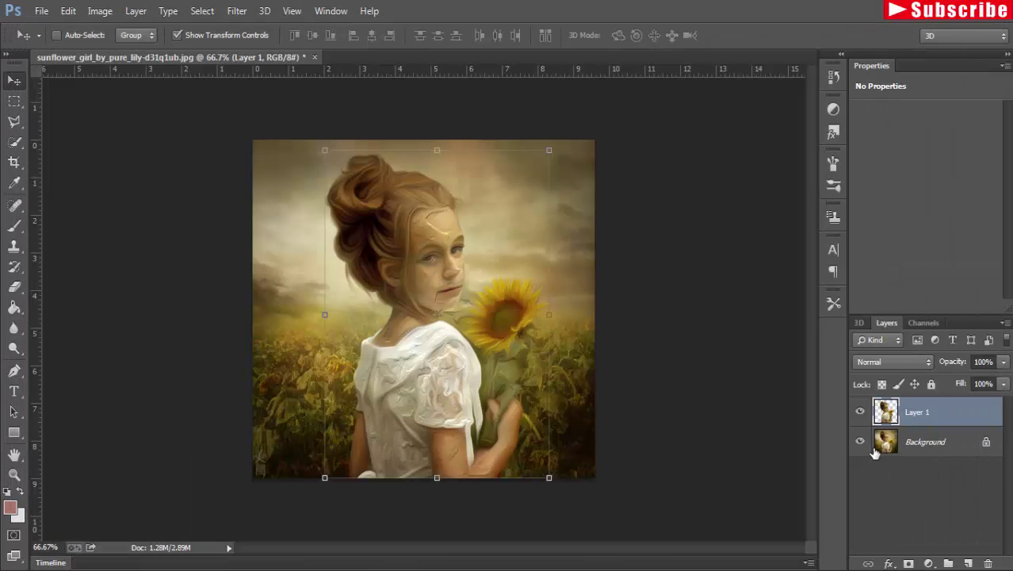
Compare Layer 1 with the original, then add a white layer mask to it
click(860, 412)
click(861, 414)
click(909, 563)
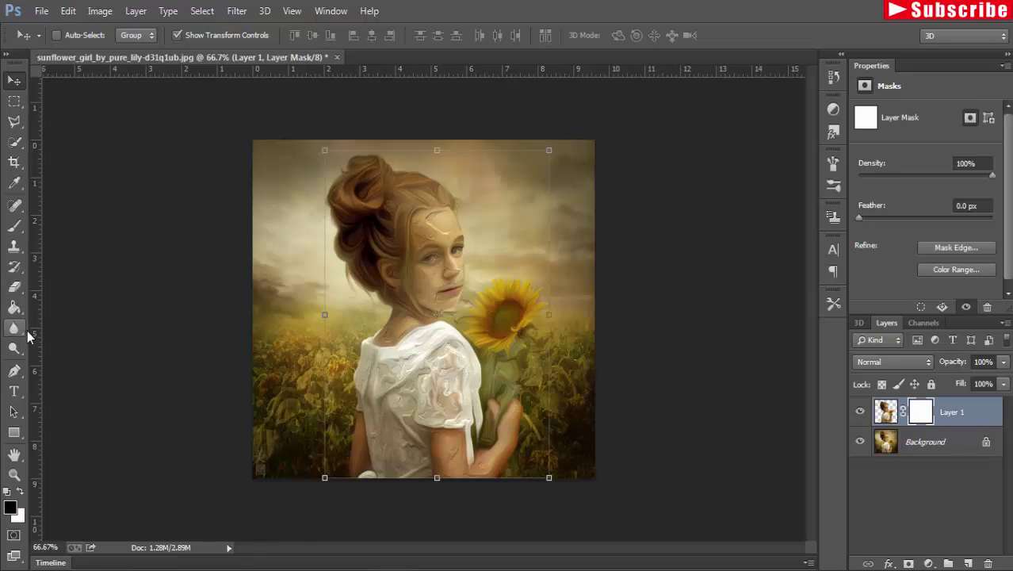
Load the Basic Brushes set for an 18 px brush, keeping black as foreground
click(13, 226)
click(73, 35)
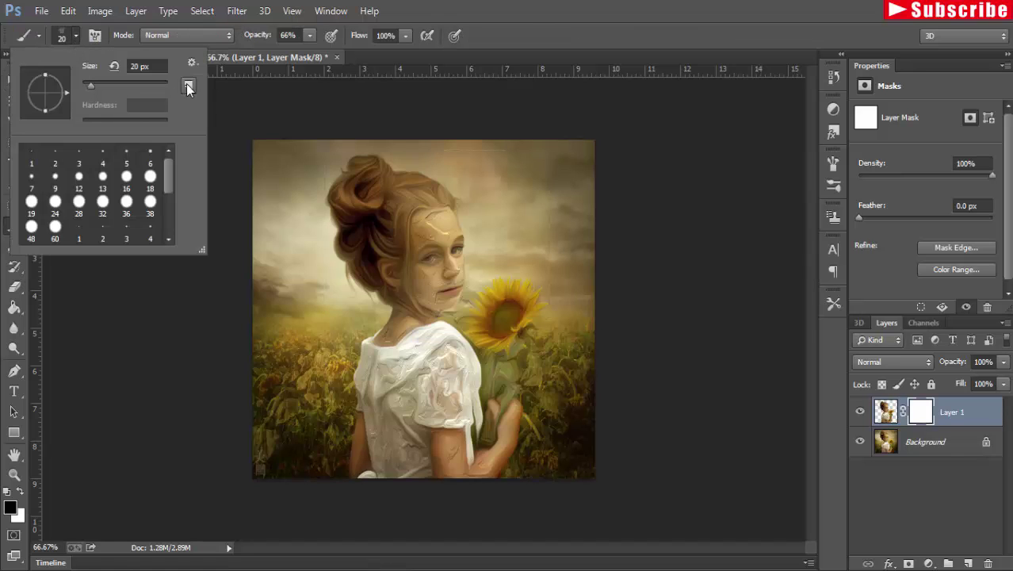
click(191, 62)
click(252, 340)
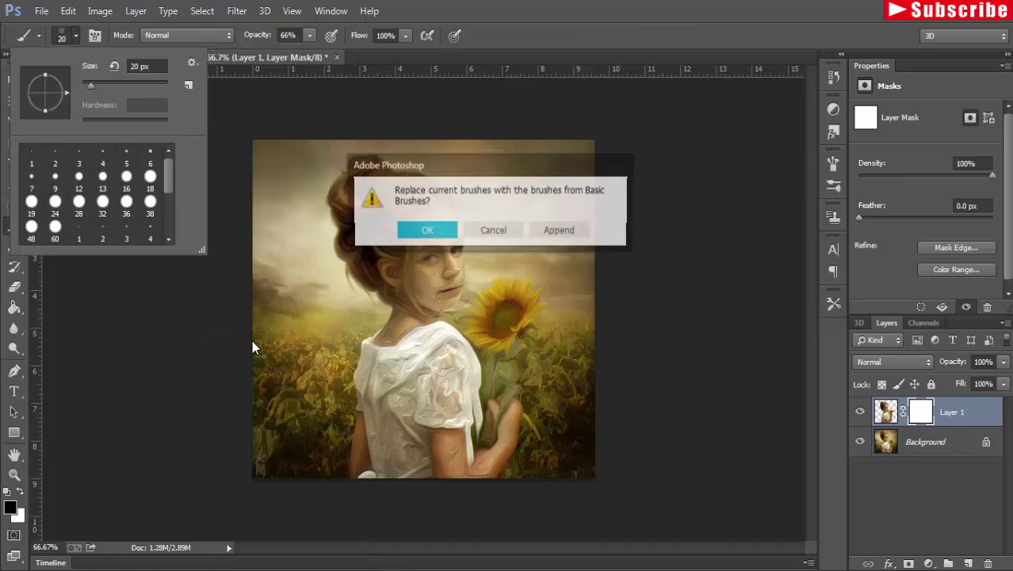
click(404, 231)
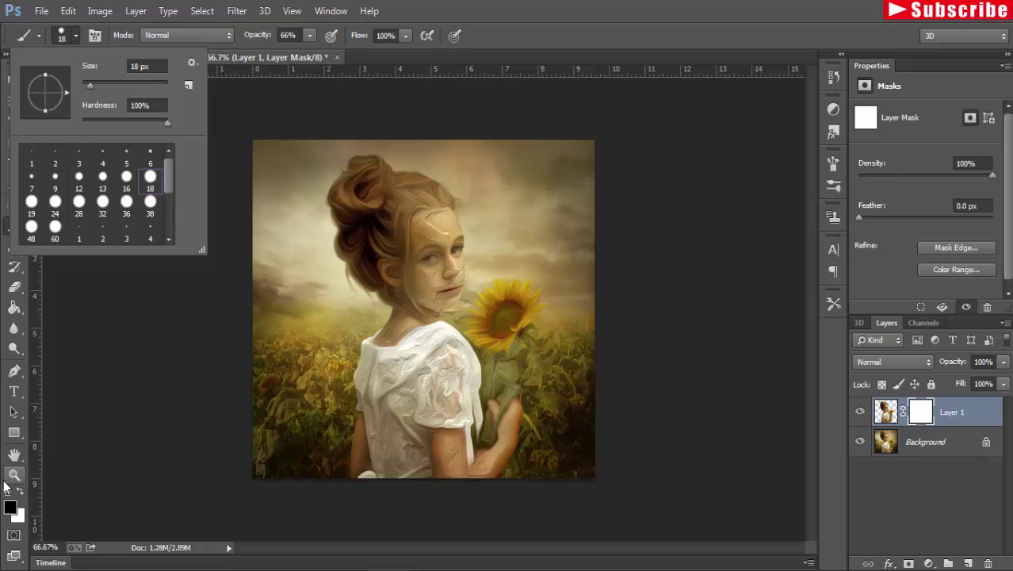
click(10, 508)
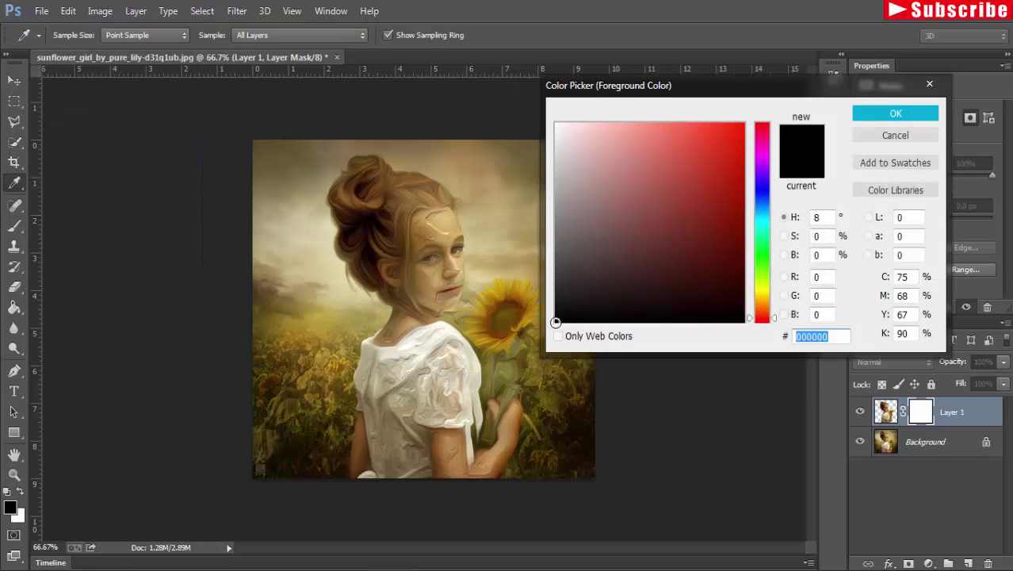
click(895, 113)
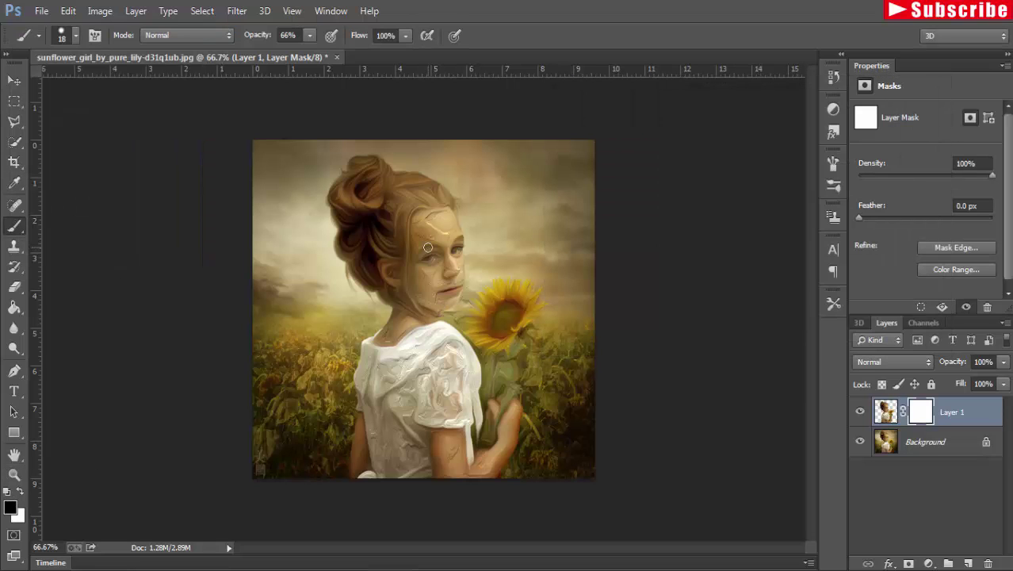
Mask out the cracks on the forehead, cheek, lip, nose bridge and eye
scroll(436, 309, up, 1)
scroll(436, 309, up, 1)
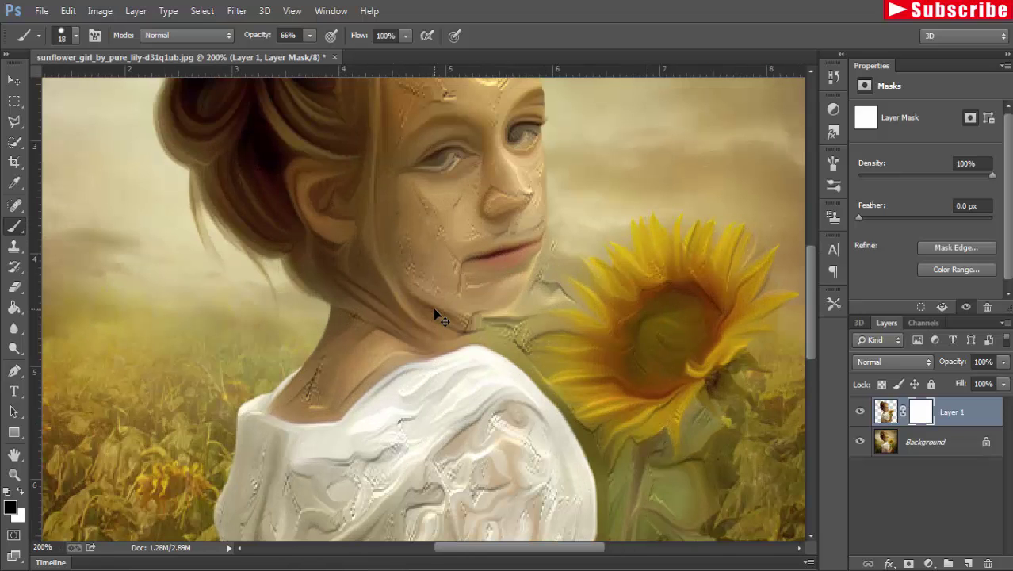
drag(482, 204, 454, 370)
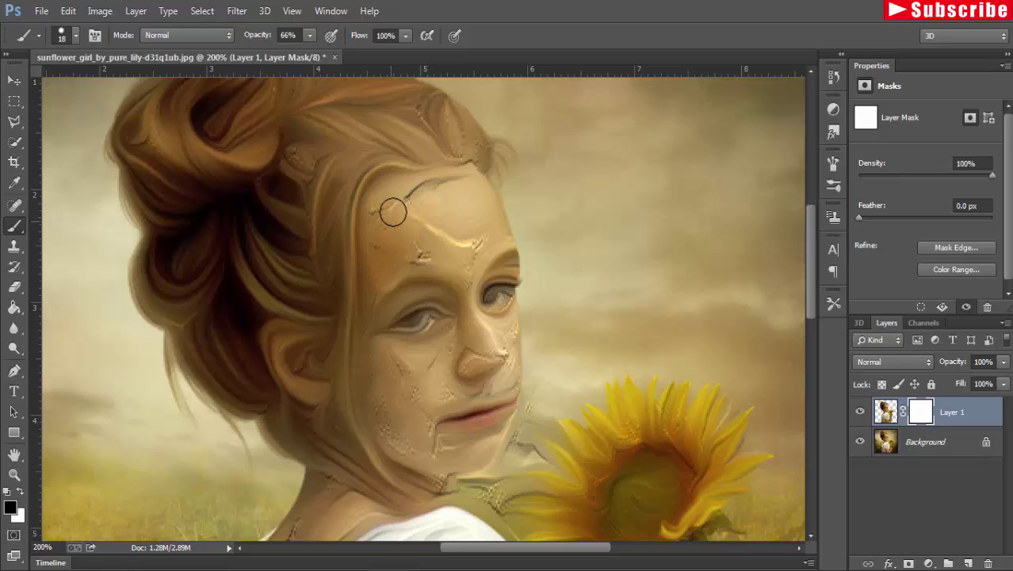
click(308, 36)
mouse_move(428, 193)
mouse_down()
mouse_move(391, 217)
mouse_move(464, 252)
mouse_move(466, 212)
mouse_move(450, 224)
mouse_move(437, 188)
mouse_move(379, 203)
mouse_move(367, 324)
mouse_up()
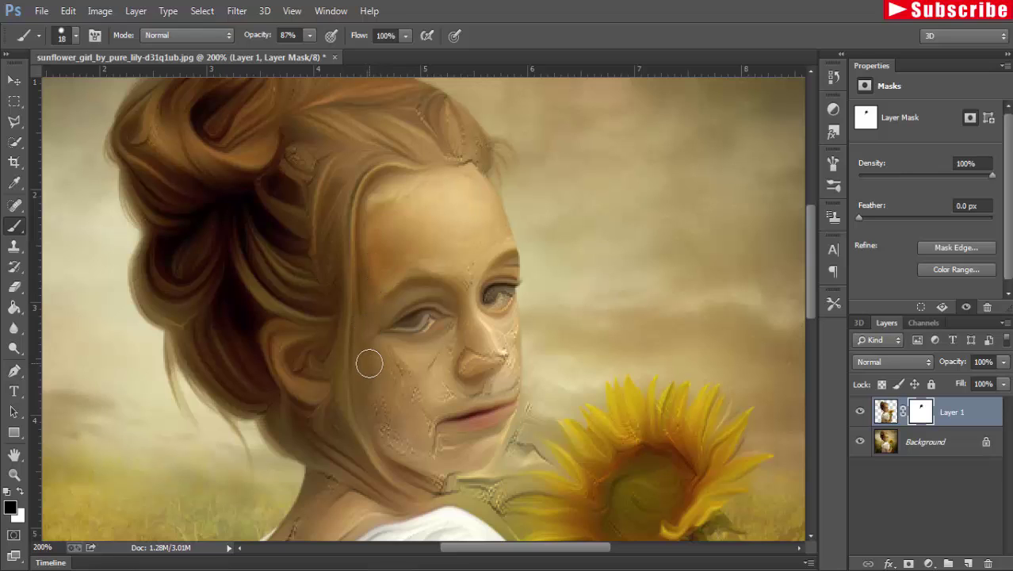
mouse_move(369, 363)
mouse_down()
mouse_move(402, 388)
mouse_move(447, 360)
mouse_move(460, 332)
mouse_move(436, 317)
mouse_move(394, 329)
mouse_move(443, 339)
mouse_up()
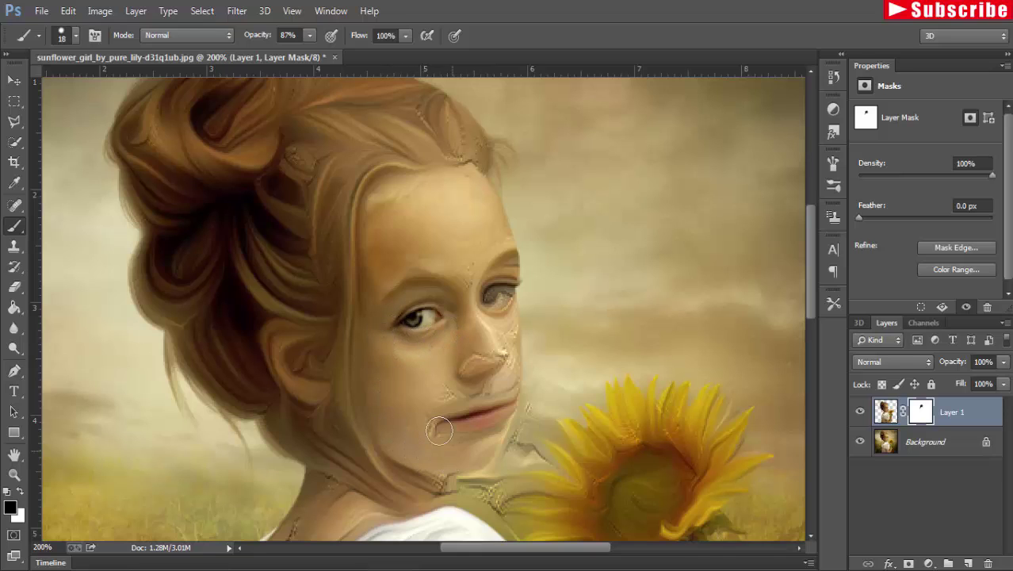
drag(439, 431, 440, 424)
drag(466, 366, 465, 264)
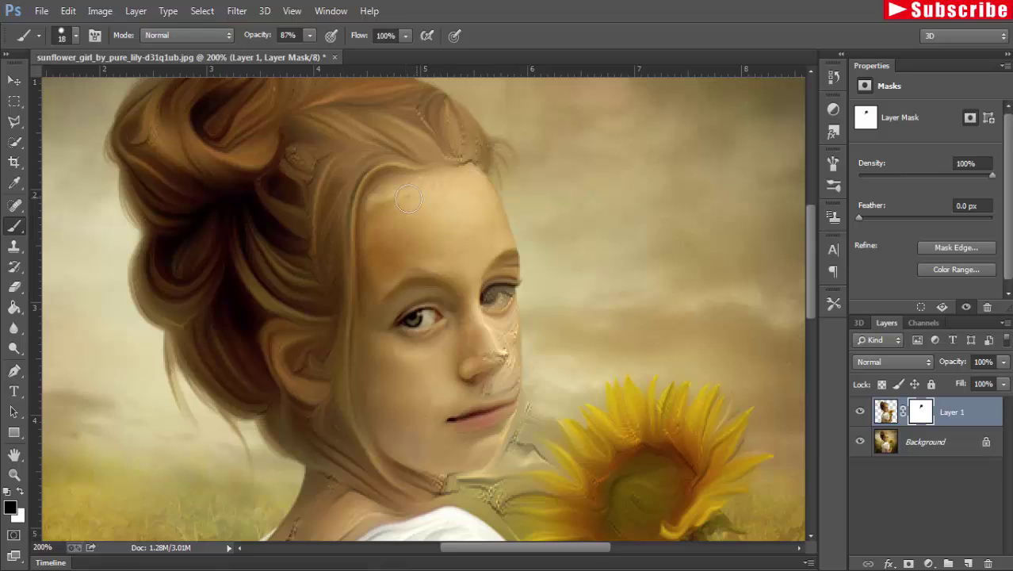
mouse_move(462, 258)
mouse_down()
mouse_move(514, 350)
mouse_move(480, 386)
mouse_move(488, 424)
mouse_up()
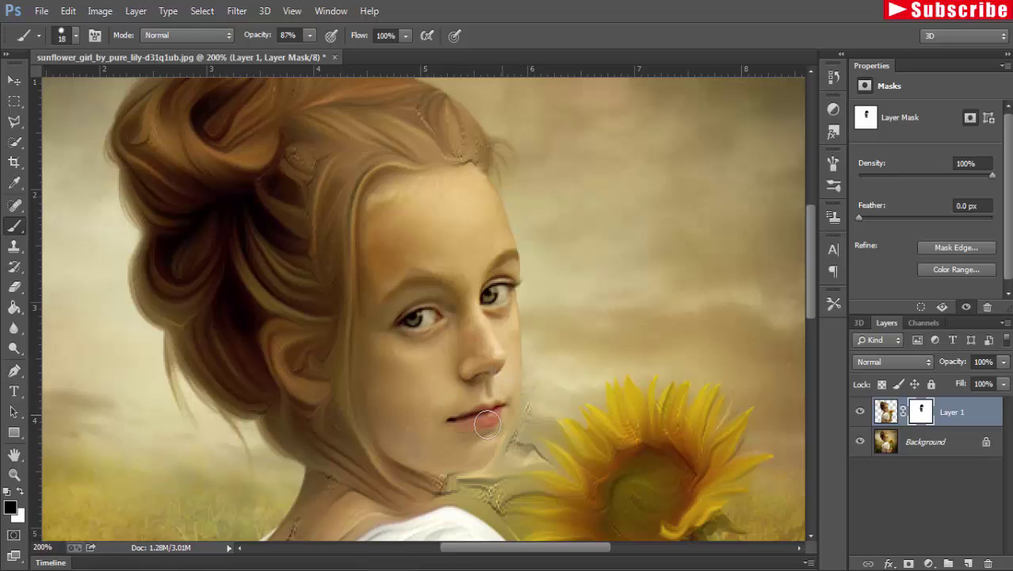
Mask cracks on the neck and collar, then the sunflower at 55% opacity
mouse_move(440, 457)
mouse_down()
mouse_move(440, 480)
mouse_move(509, 445)
mouse_move(544, 463)
mouse_move(549, 294)
mouse_move(497, 328)
mouse_move(511, 339)
mouse_move(479, 336)
mouse_up()
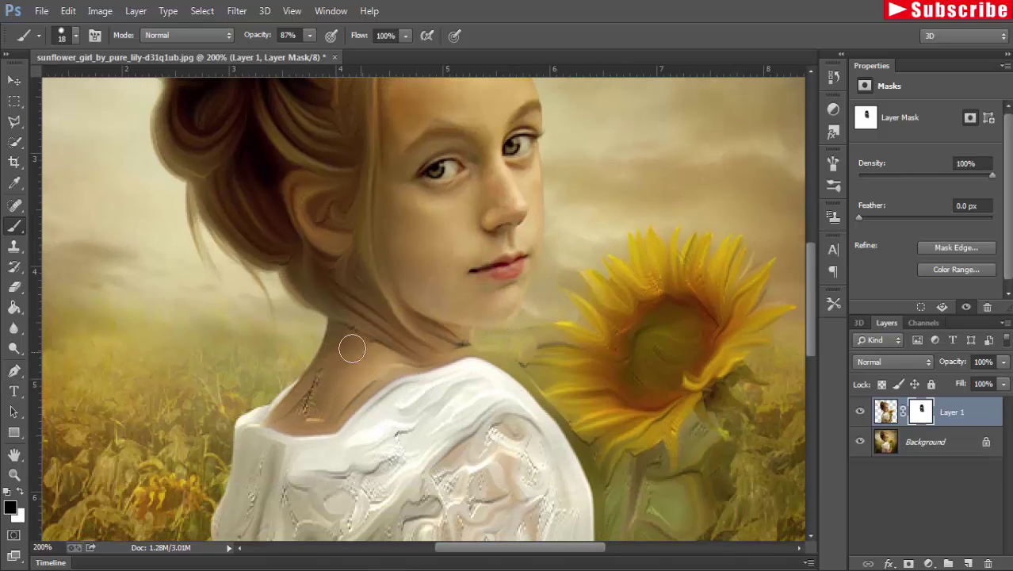
mouse_move(324, 366)
mouse_down()
mouse_move(294, 407)
mouse_move(302, 413)
mouse_up()
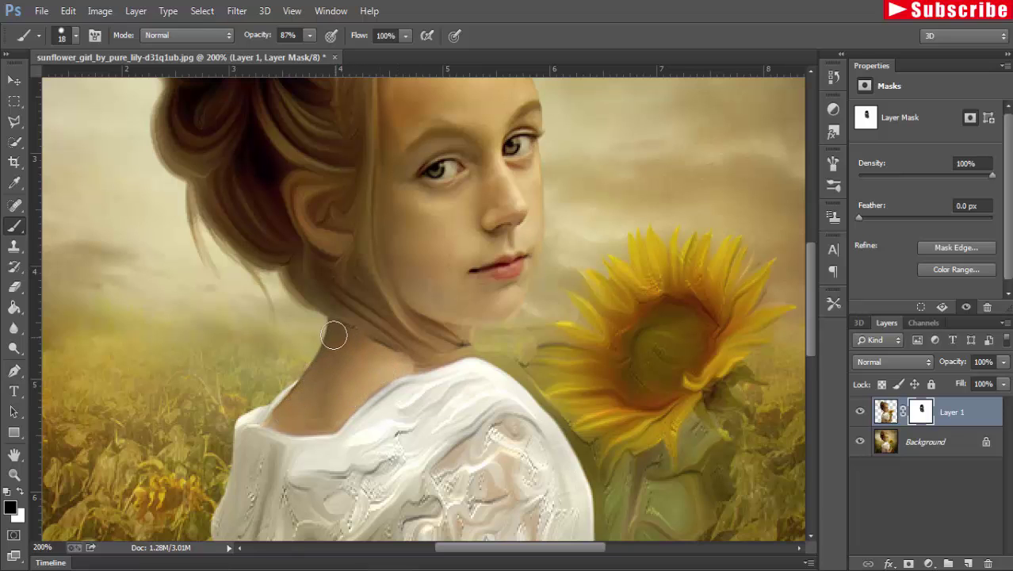
mouse_move(370, 348)
mouse_down()
mouse_move(420, 368)
mouse_move(531, 355)
mouse_move(589, 409)
mouse_up()
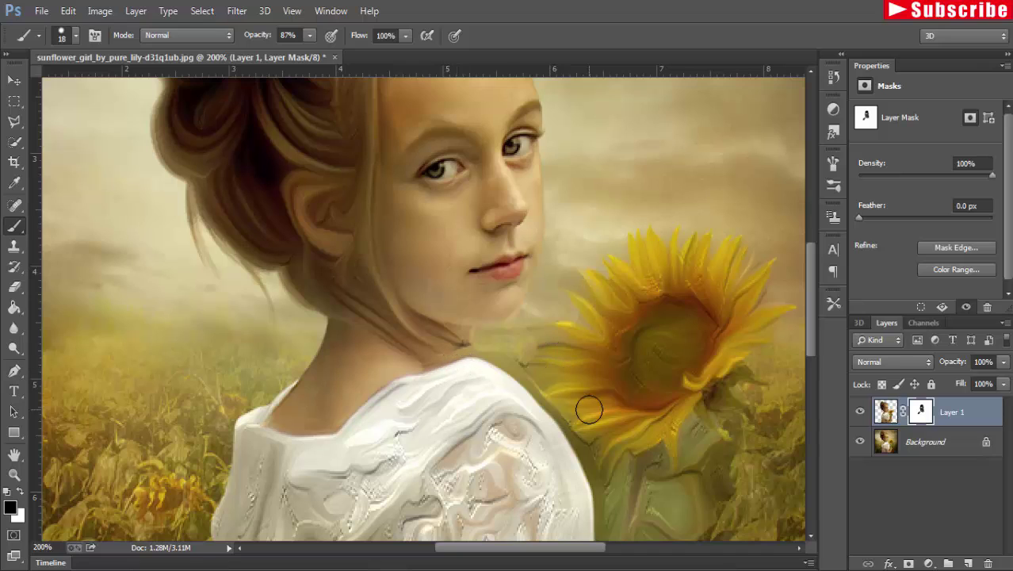
click(309, 35)
drag(309, 55, 291, 54)
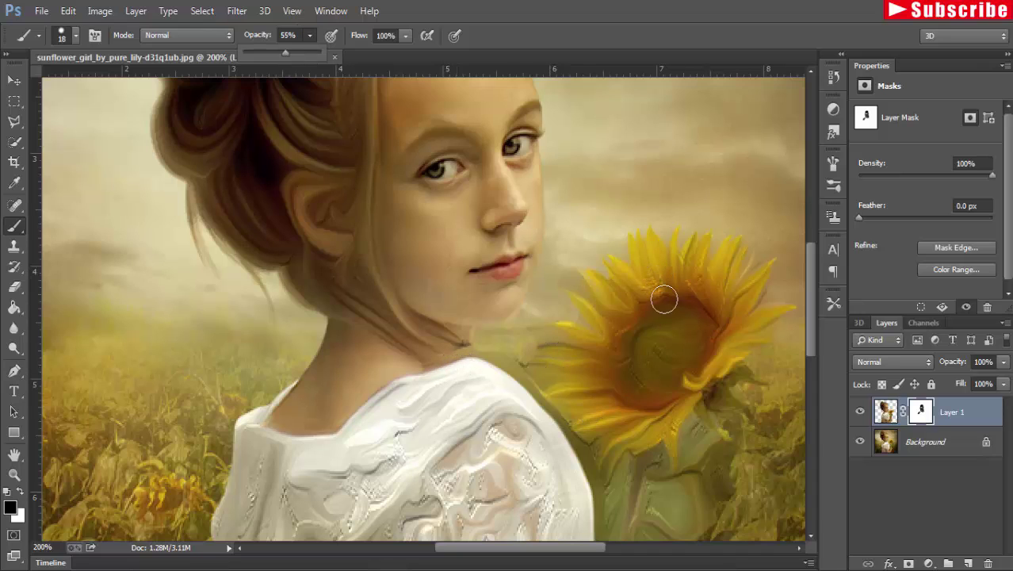
mouse_move(662, 296)
mouse_down()
mouse_move(644, 285)
mouse_move(620, 351)
mouse_up()
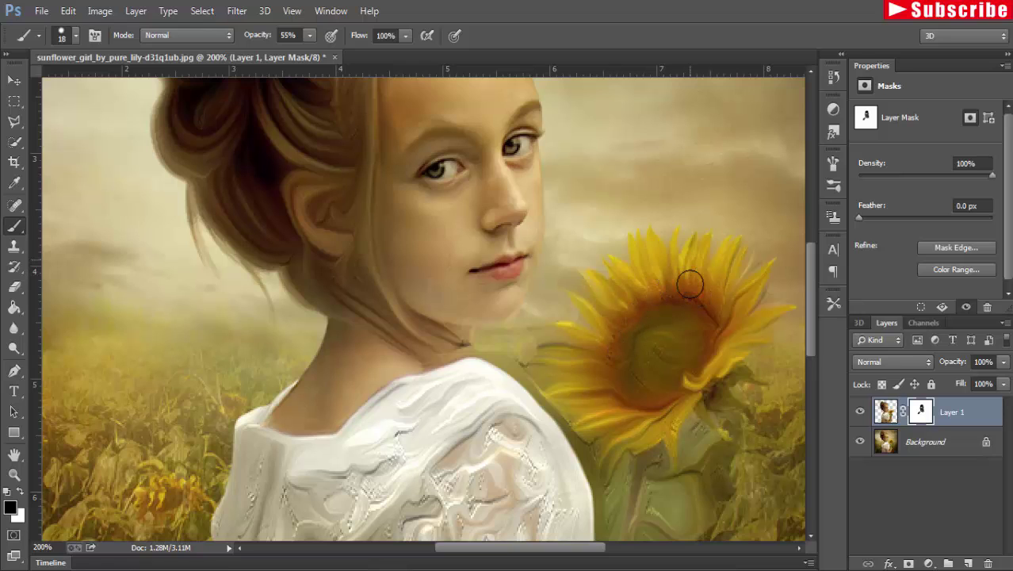
mouse_move(688, 282)
mouse_down()
mouse_move(628, 382)
mouse_move(671, 321)
mouse_move(662, 371)
mouse_up()
mouse_move(638, 327)
mouse_down()
mouse_move(668, 320)
mouse_move(671, 381)
mouse_move(639, 386)
mouse_move(659, 264)
mouse_move(665, 376)
mouse_move(594, 135)
mouse_up()
Smooth the skin on the upper arm, forearm, thumb and elbow area
drag(546, 314, 543, 252)
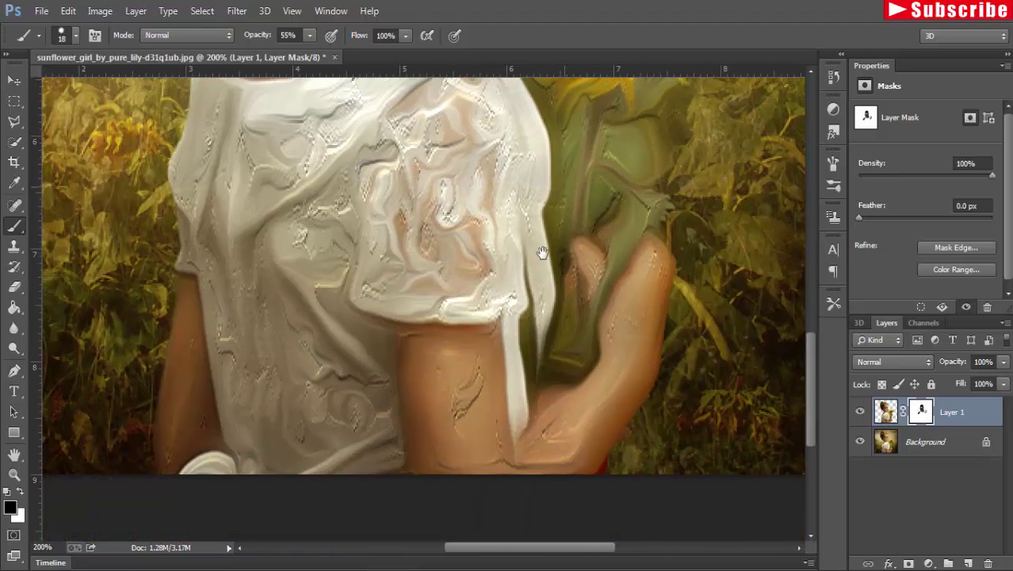
mouse_move(462, 347)
mouse_down()
mouse_move(483, 339)
mouse_move(435, 339)
mouse_move(412, 409)
mouse_move(438, 402)
mouse_move(496, 468)
mouse_move(425, 458)
mouse_move(423, 477)
mouse_move(429, 407)
mouse_move(482, 436)
mouse_move(464, 415)
mouse_up()
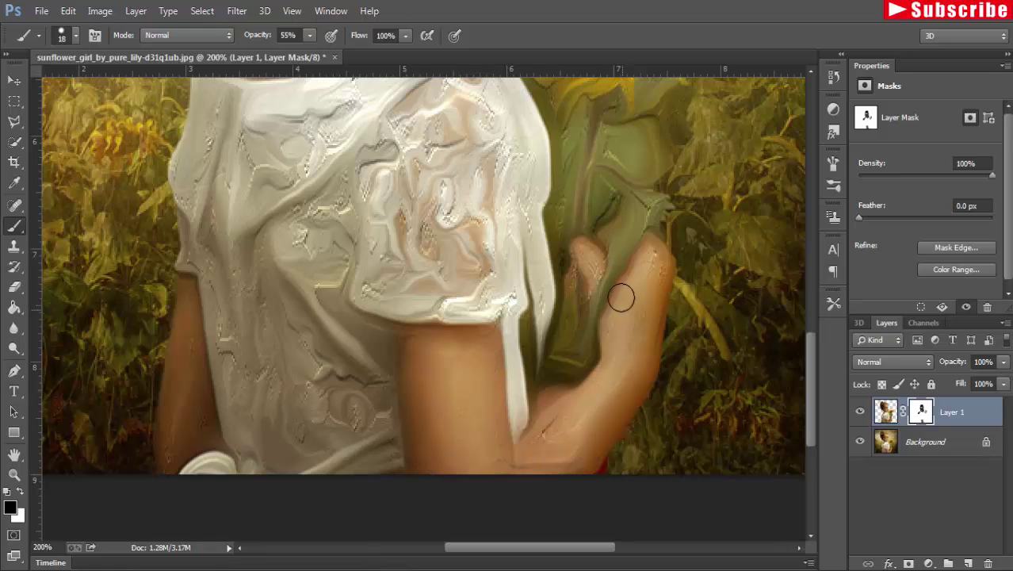
mouse_move(590, 291)
mouse_down()
mouse_move(582, 245)
mouse_move(649, 317)
mouse_move(656, 287)
mouse_move(622, 355)
mouse_move(606, 332)
mouse_move(552, 434)
mouse_move(575, 418)
mouse_up()
drag(541, 409, 506, 448)
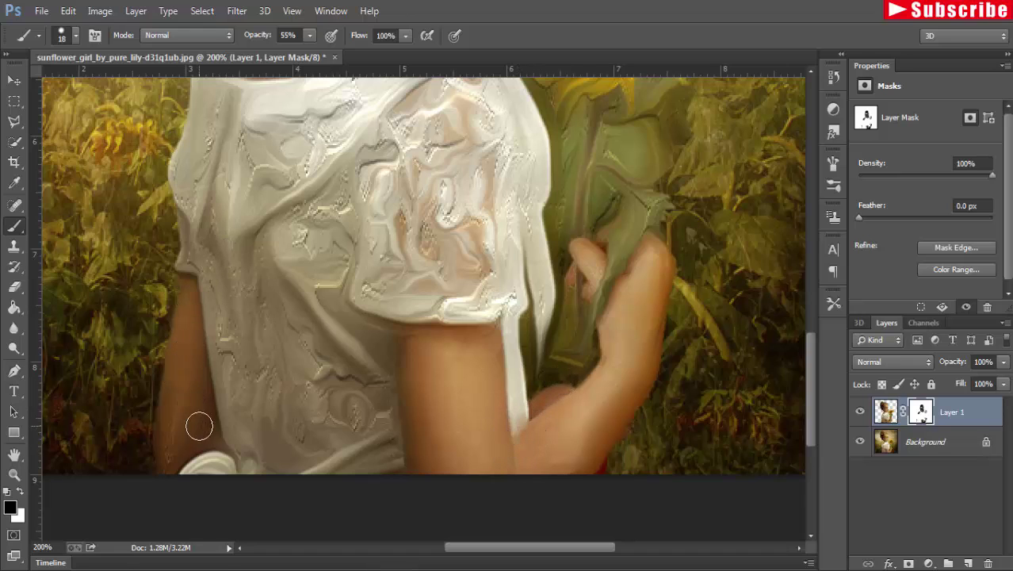
drag(172, 445, 225, 343)
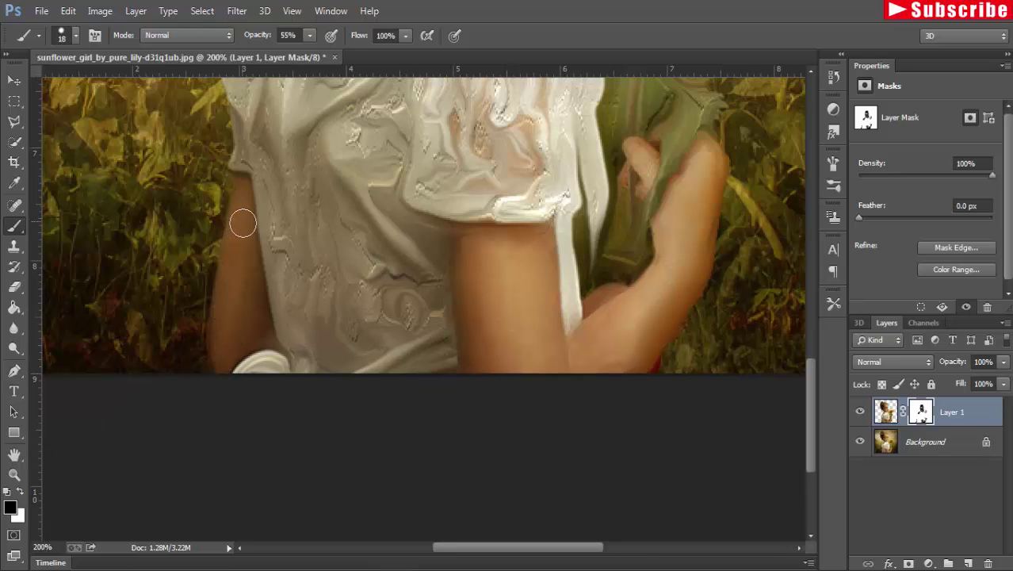
drag(488, 225, 444, 354)
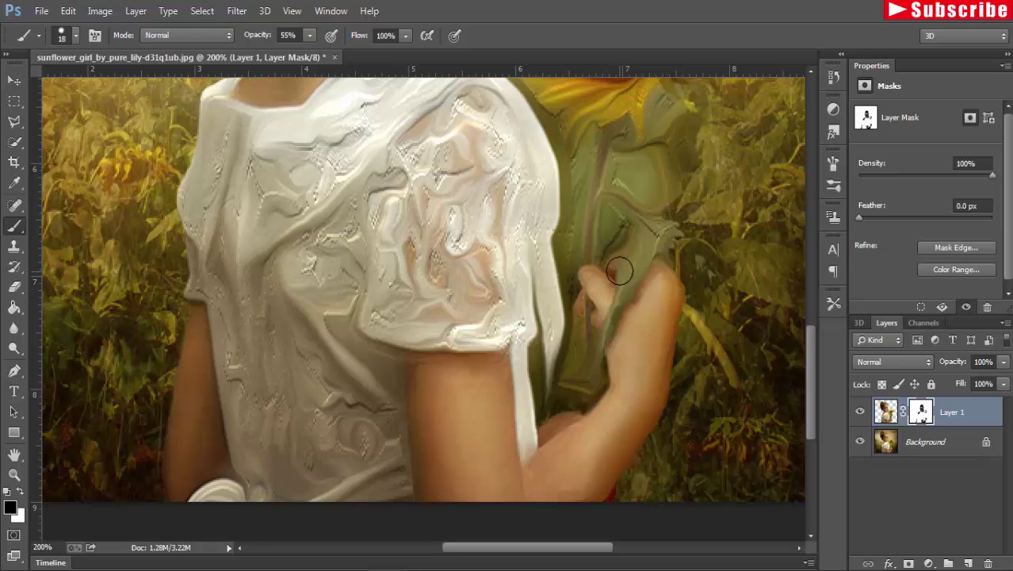
drag(581, 301, 590, 402)
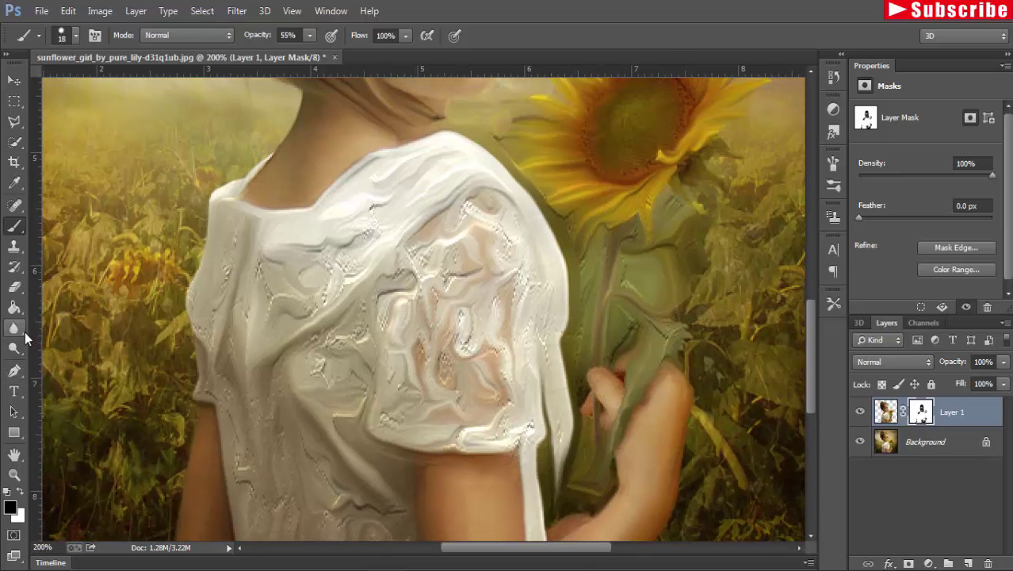
Select the Smudge tool at 99% strength and smear the sleeve texture
click(24, 332)
click(61, 358)
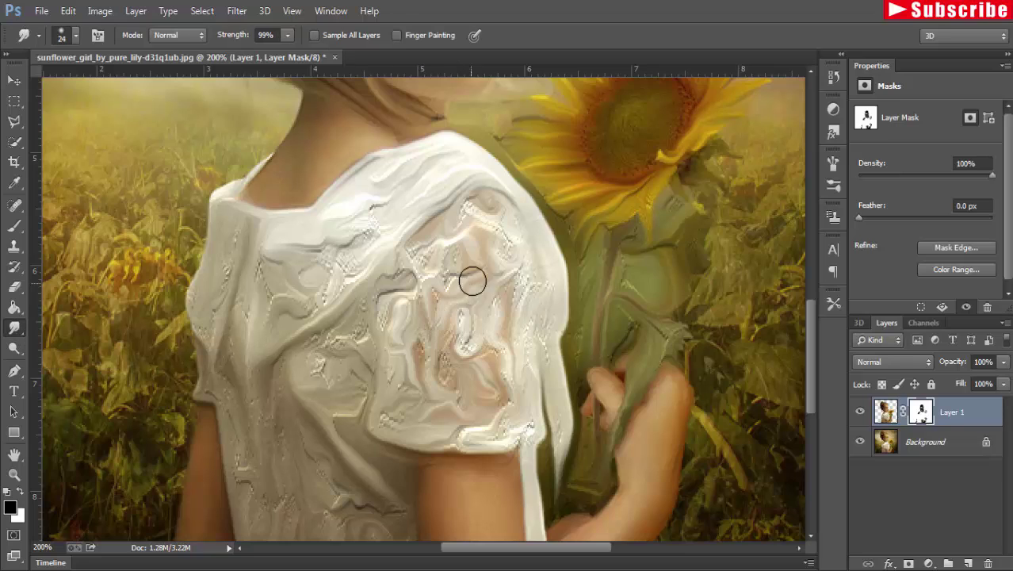
mouse_move(461, 239)
mouse_down()
mouse_move(430, 226)
mouse_move(416, 249)
mouse_move(484, 201)
mouse_up()
click(13, 287)
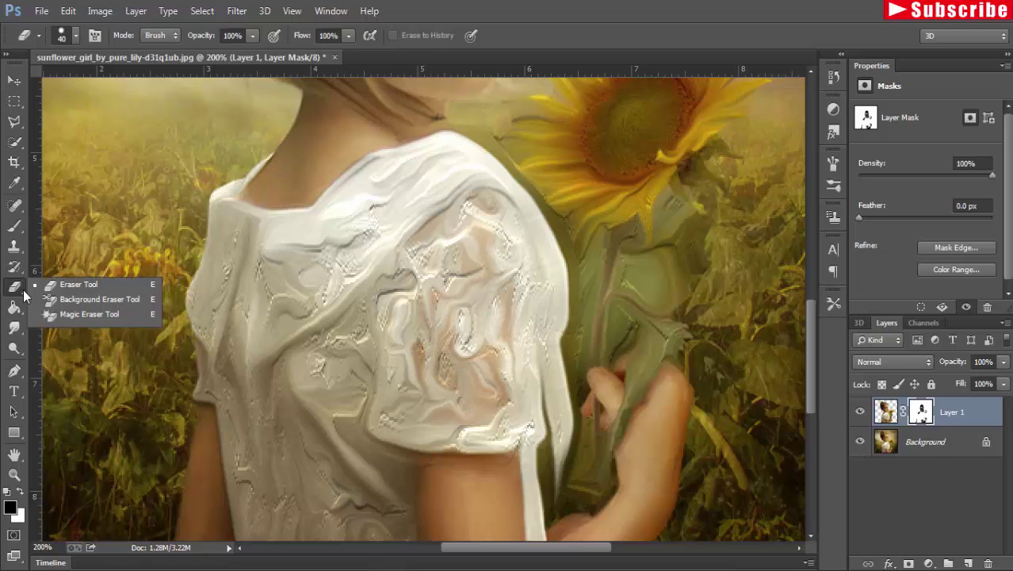
click(22, 315)
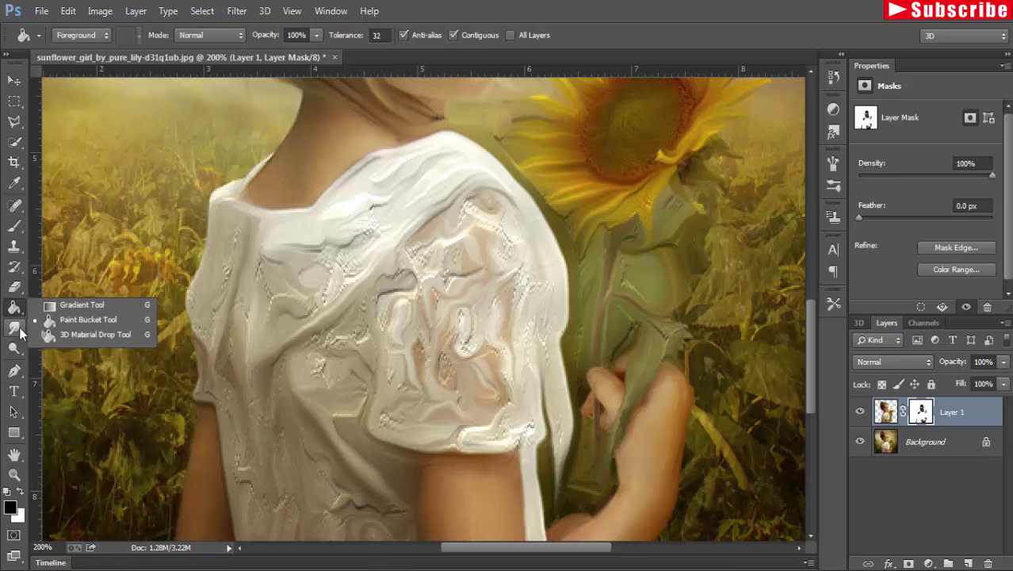
click(13, 328)
click(75, 361)
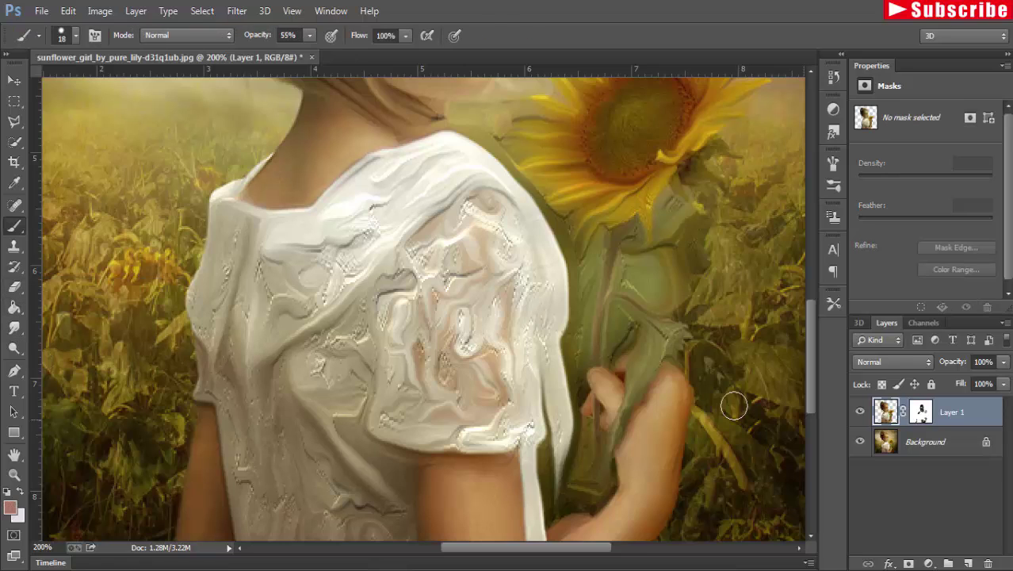
click(13, 327)
Smudge the shirt's shoulder, chest creases, lower embroidery and sleeve cuff smooth
mouse_move(398, 256)
mouse_down()
mouse_move(413, 272)
mouse_move(423, 242)
mouse_move(475, 259)
mouse_move(411, 373)
mouse_move(458, 353)
mouse_move(435, 380)
mouse_move(436, 411)
mouse_move(500, 315)
mouse_move(489, 406)
mouse_move(470, 407)
mouse_up()
mouse_move(376, 236)
mouse_down()
mouse_move(342, 244)
mouse_move(299, 297)
mouse_move(254, 283)
mouse_move(228, 231)
mouse_move(210, 298)
mouse_move(216, 380)
mouse_move(249, 421)
mouse_move(278, 362)
mouse_move(344, 287)
mouse_move(303, 315)
mouse_move(374, 222)
mouse_move(414, 221)
mouse_move(348, 383)
mouse_move(340, 373)
mouse_move(317, 384)
mouse_move(294, 446)
mouse_move(271, 424)
mouse_move(246, 494)
mouse_move(285, 507)
mouse_move(294, 493)
mouse_move(317, 493)
mouse_move(321, 471)
mouse_up()
key(ctrl+minus)
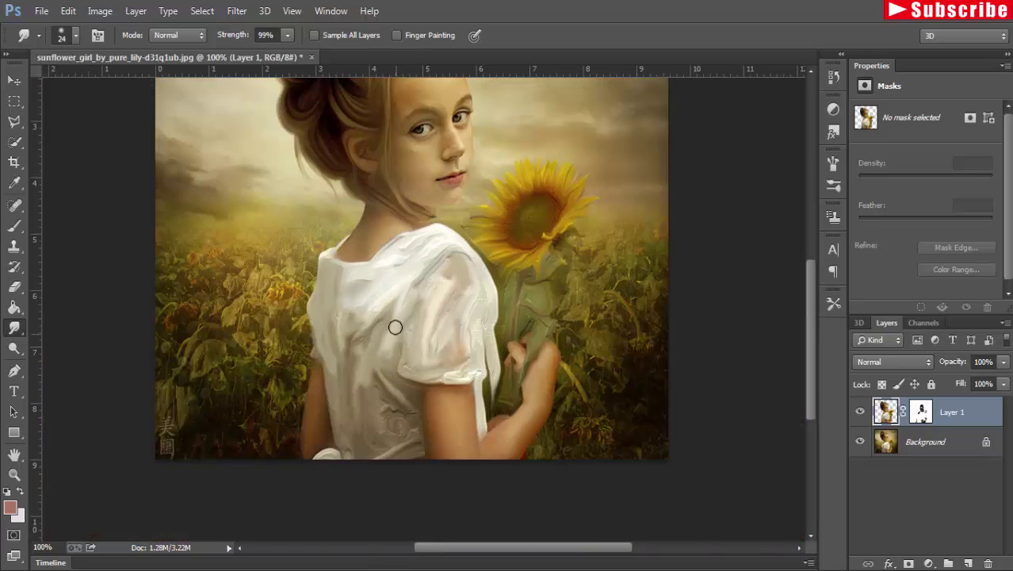
drag(379, 374, 359, 451)
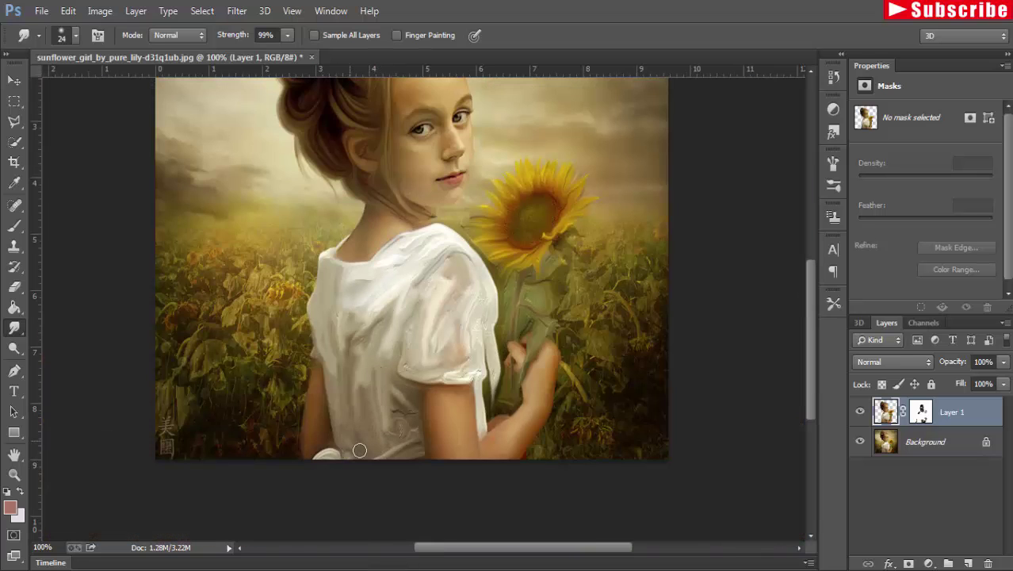
mouse_move(390, 402)
mouse_down()
mouse_move(398, 420)
mouse_move(378, 449)
mouse_up()
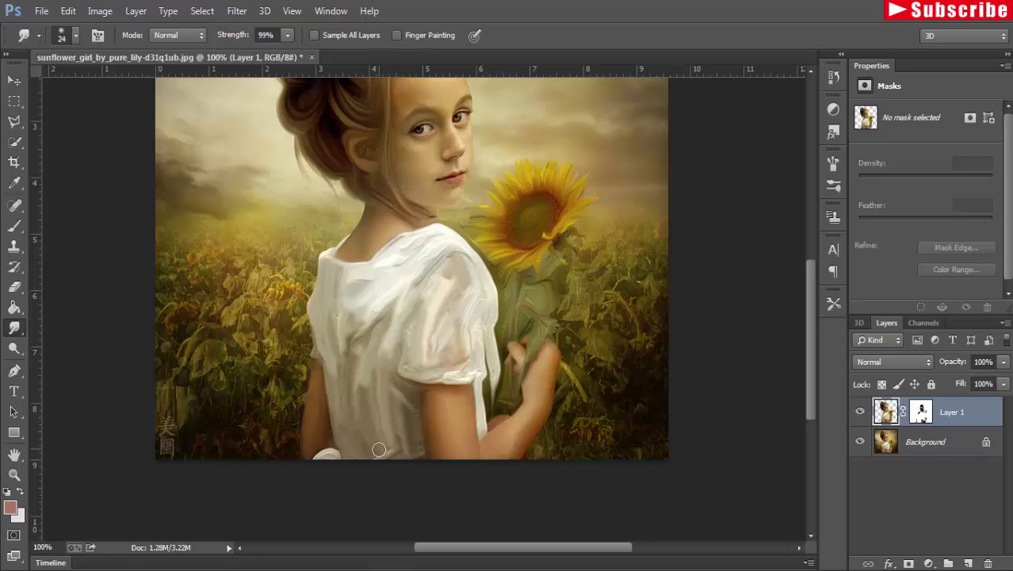
drag(435, 372, 468, 367)
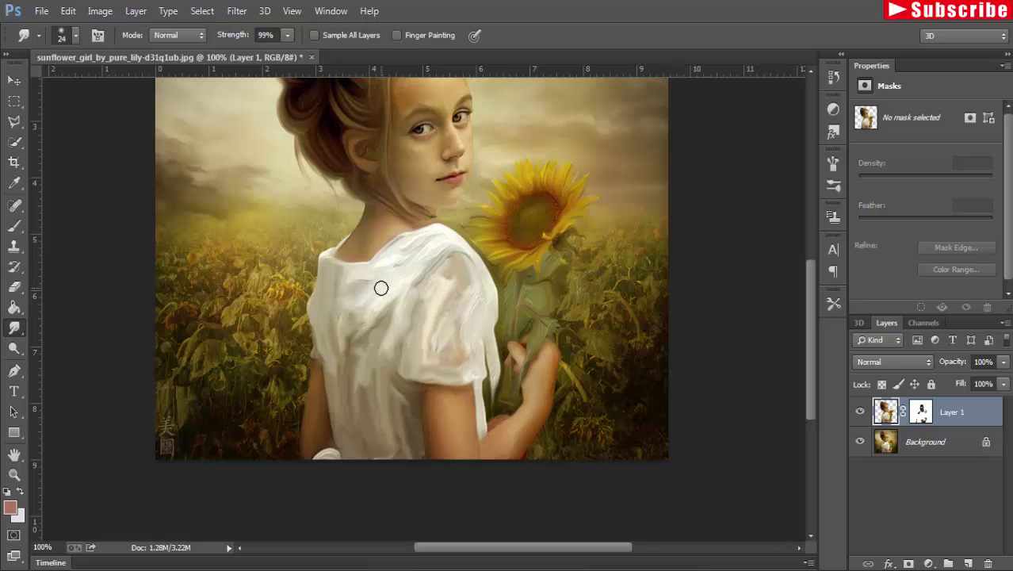
Duplicate the Background as Background copy, add a white mask, and target its image
key(ctrl+minus)
key(v)
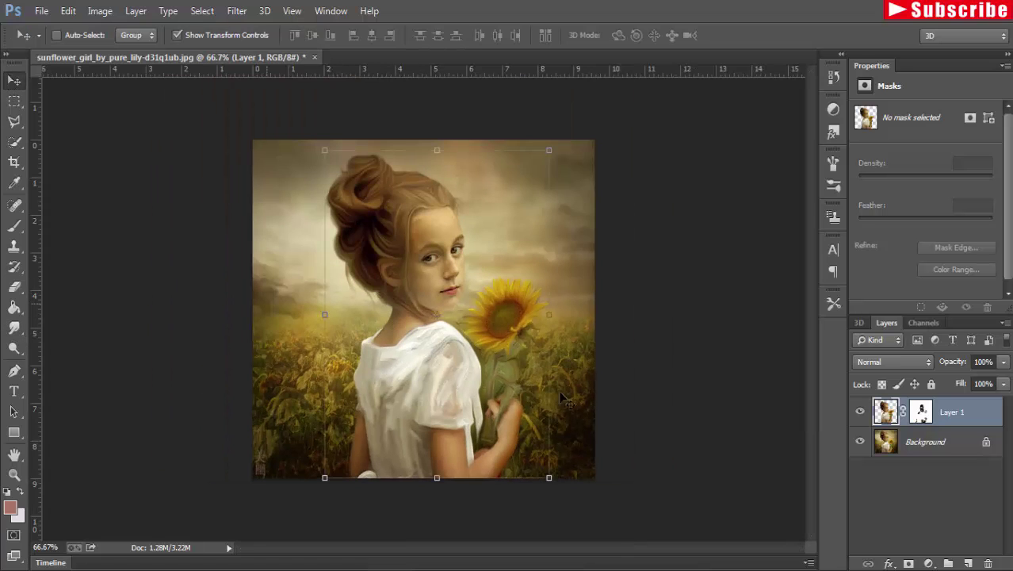
right_click(912, 450)
click(883, 289)
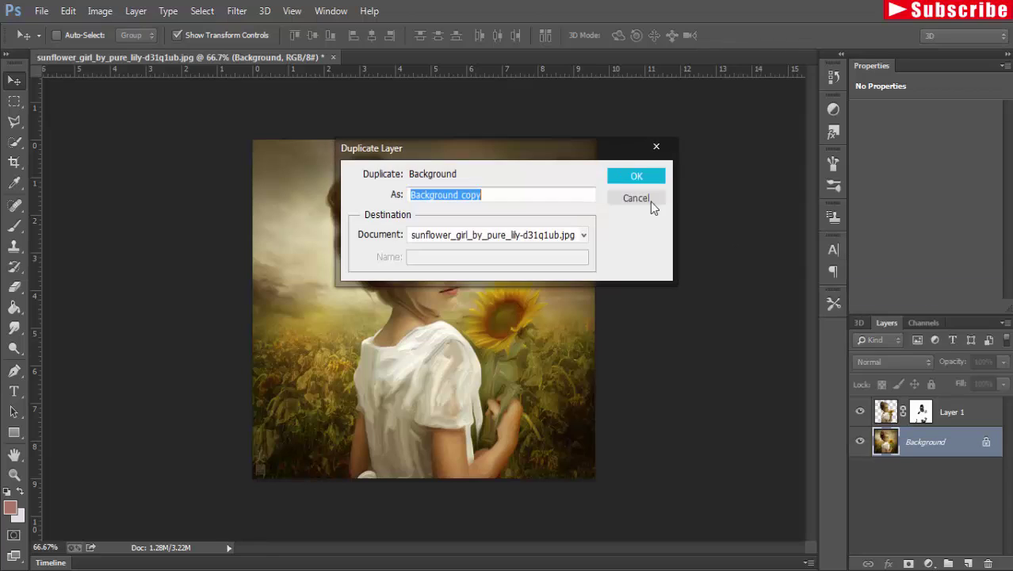
click(635, 175)
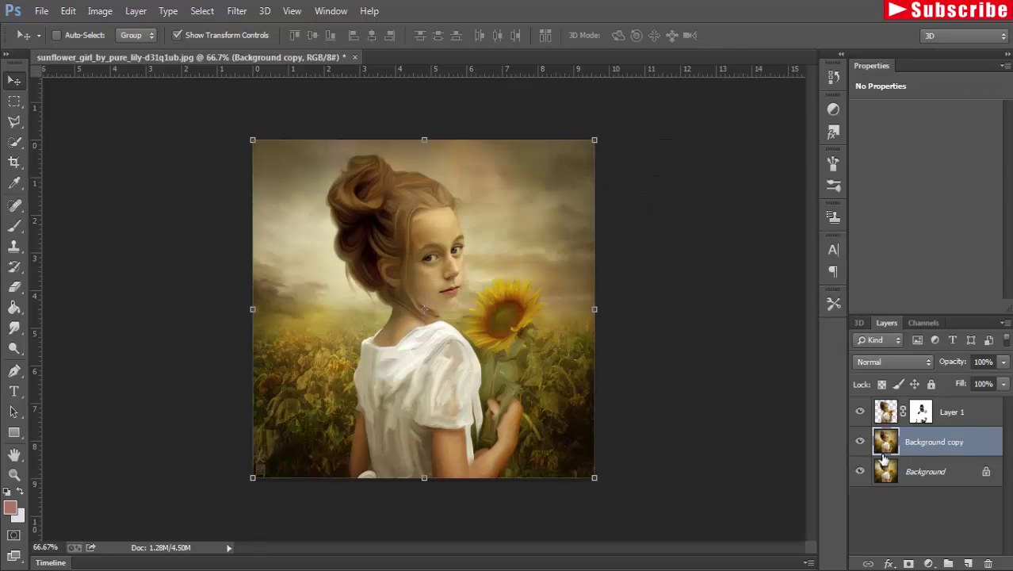
click(908, 563)
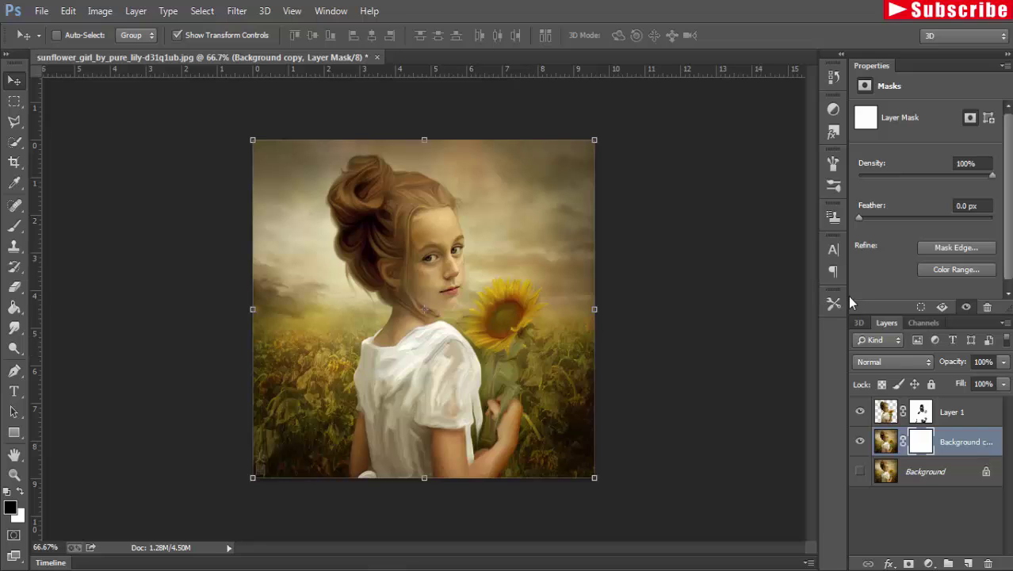
click(890, 444)
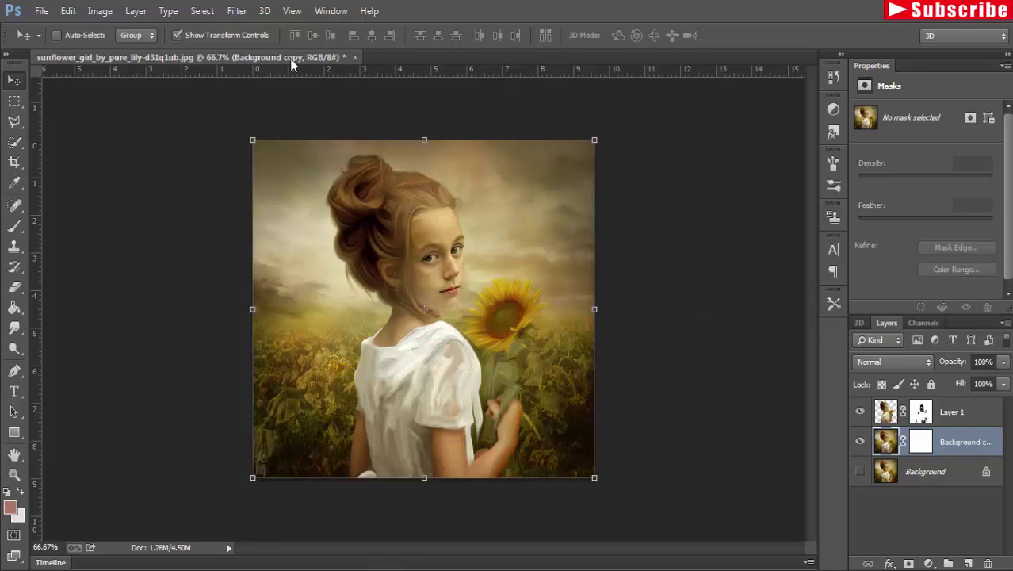
click(237, 11)
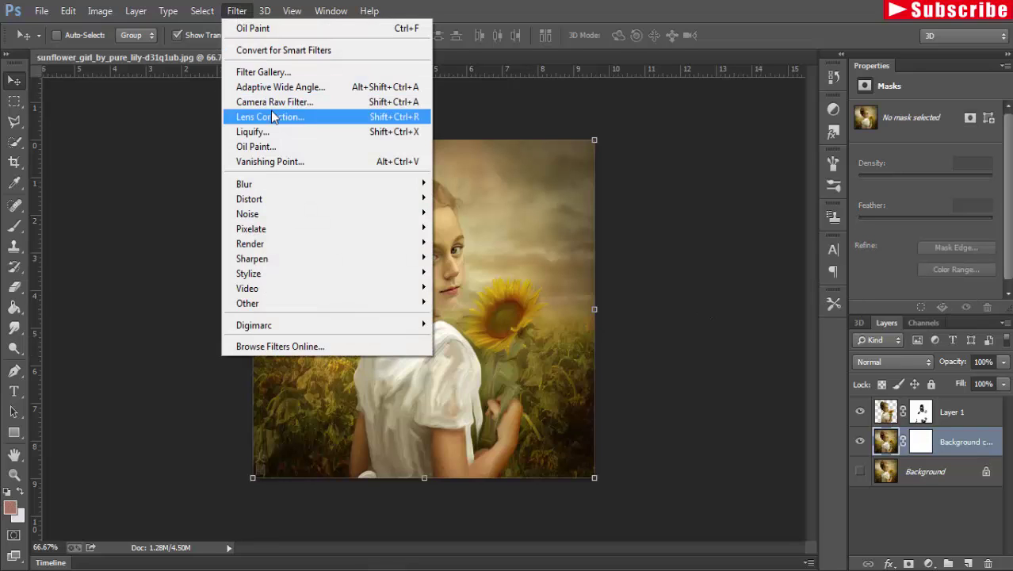
Oil Paint Background copy: Stylization 10, Cleanliness 4, Scale 10, Bristle Detail 8.25, Angle 16.2
click(273, 147)
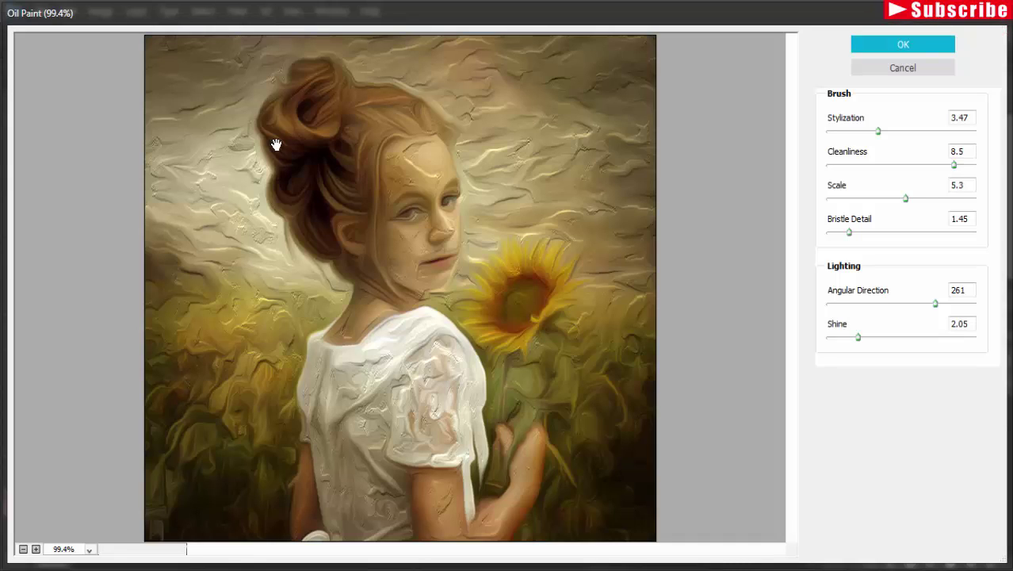
drag(880, 136, 977, 139)
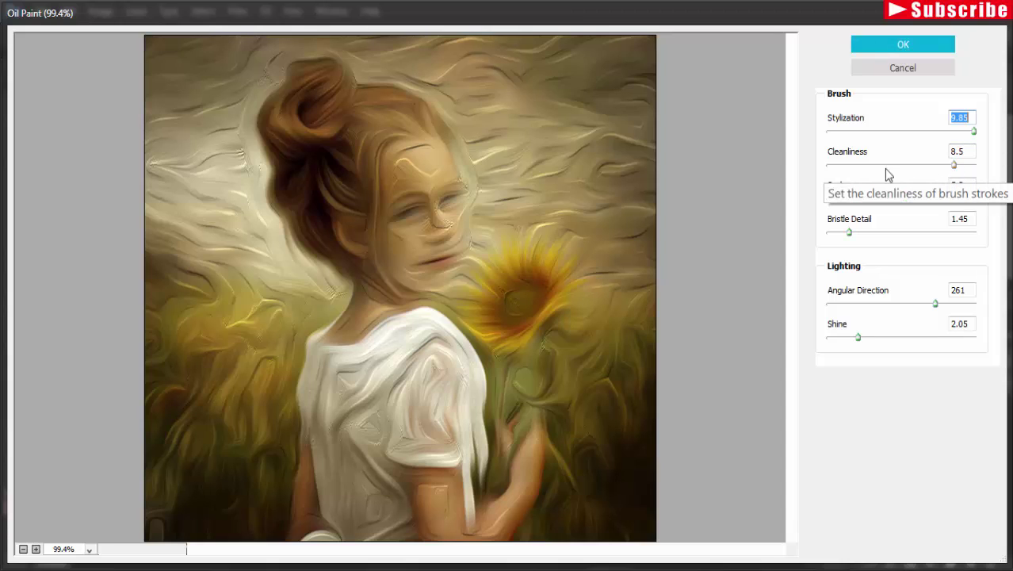
click(954, 165)
drag(955, 166, 886, 170)
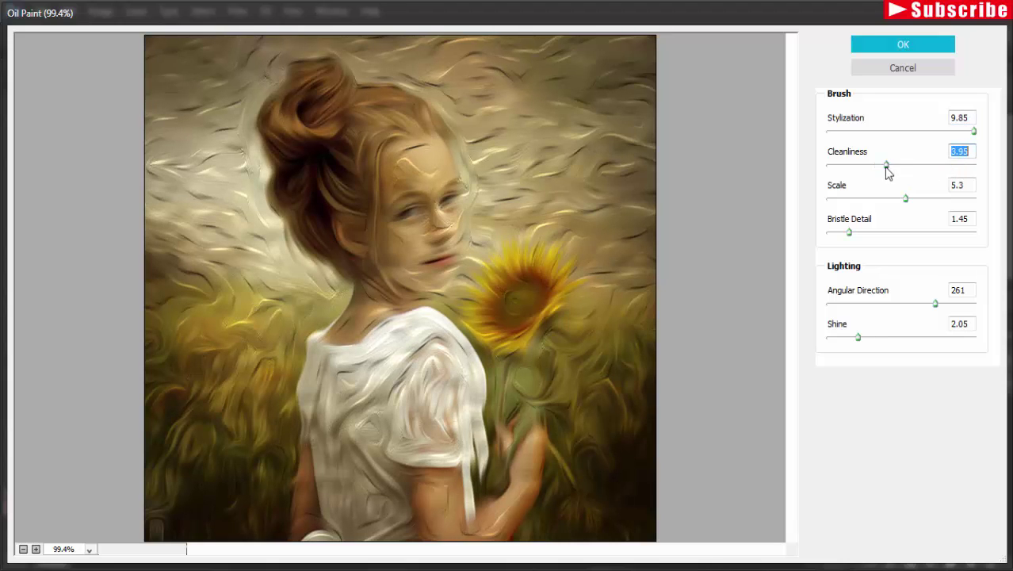
mouse_move(974, 131)
mouse_down()
mouse_move(842, 137)
mouse_move(1005, 137)
mouse_up()
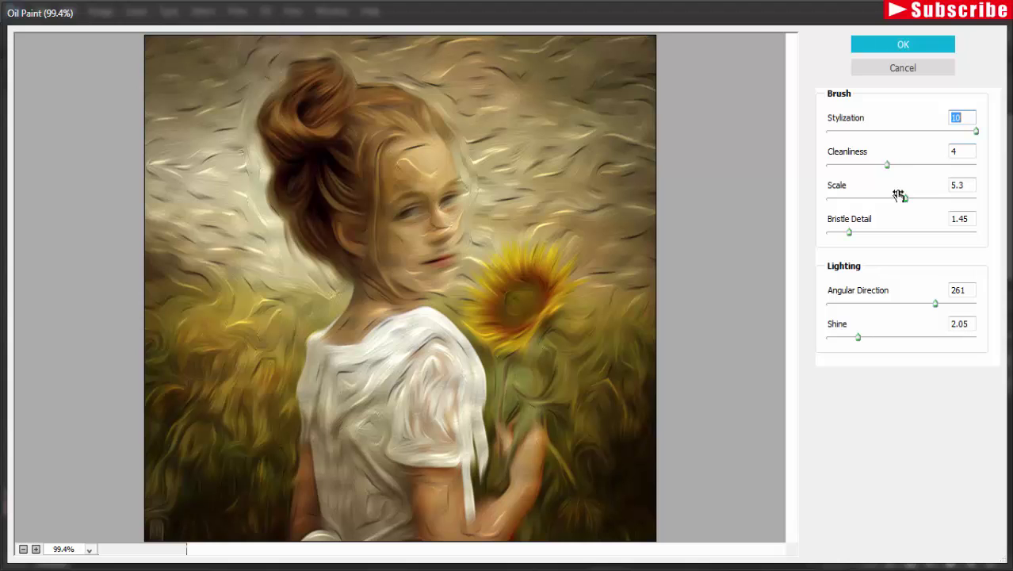
drag(909, 206, 979, 205)
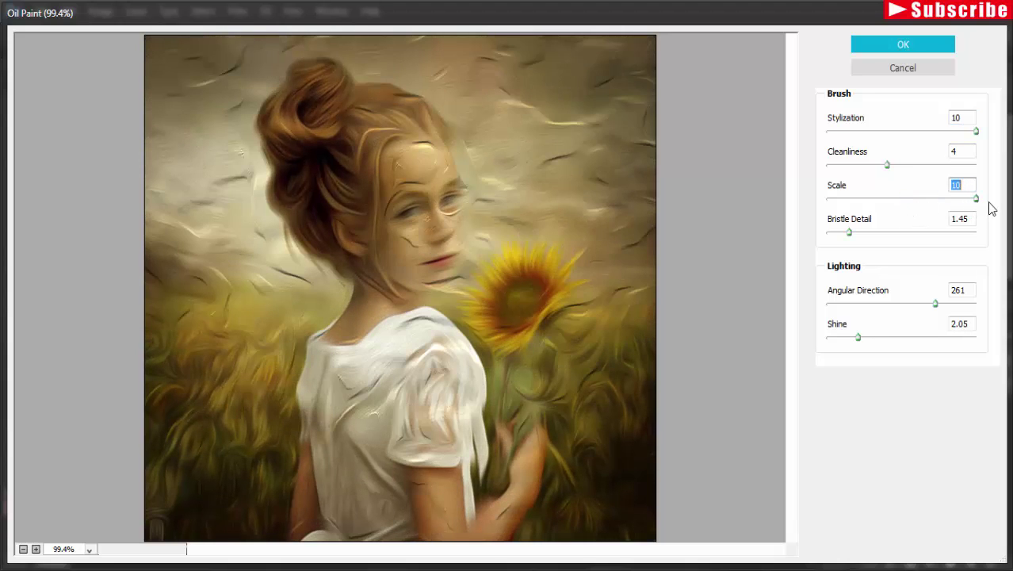
drag(850, 233, 952, 246)
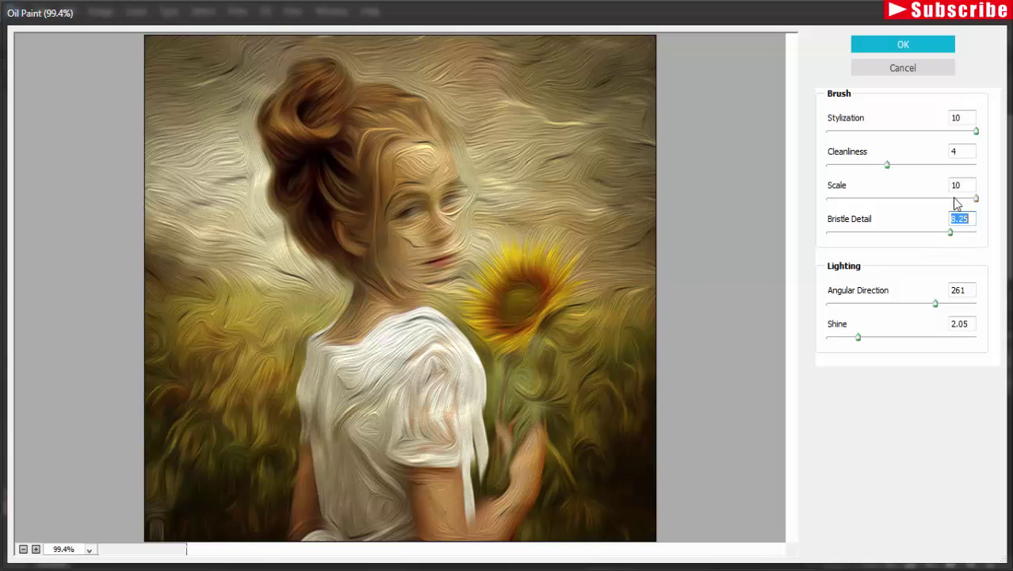
click(975, 199)
mouse_move(933, 305)
mouse_down()
mouse_move(837, 310)
mouse_move(828, 343)
mouse_up()
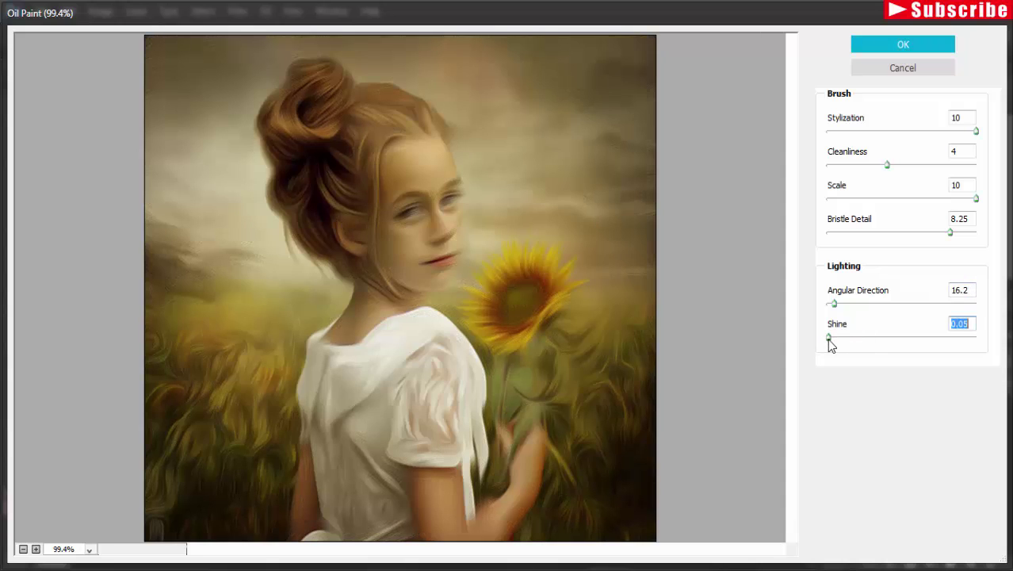
click(916, 50)
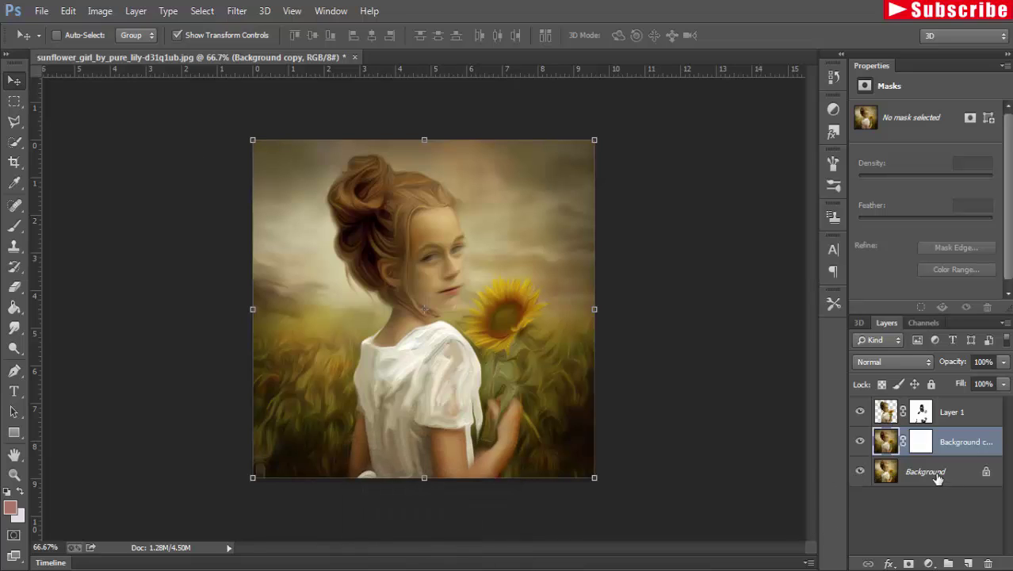
Target the Background copy mask with a black brush at 100% opacity
drag(937, 476, 954, 422)
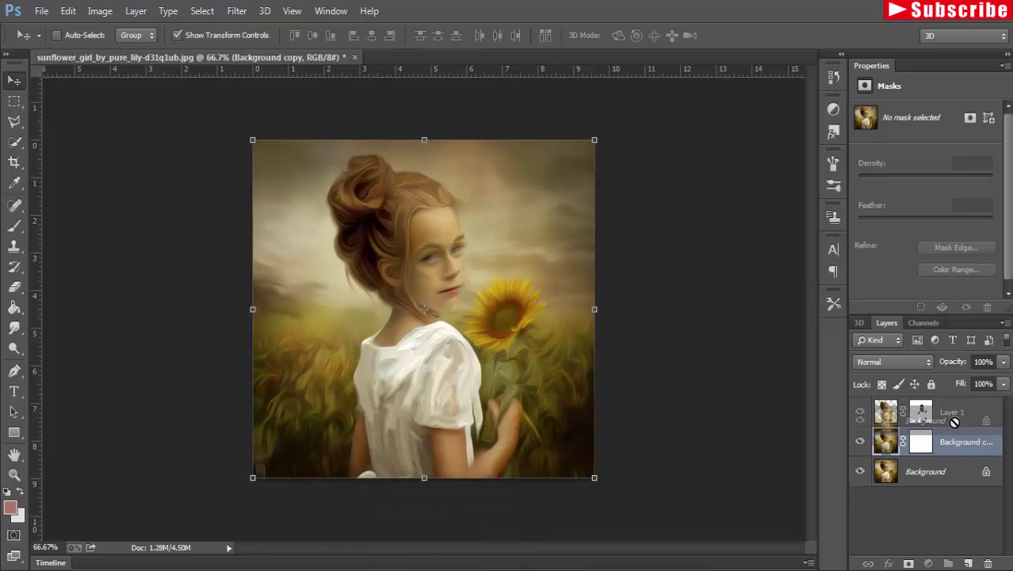
click(955, 473)
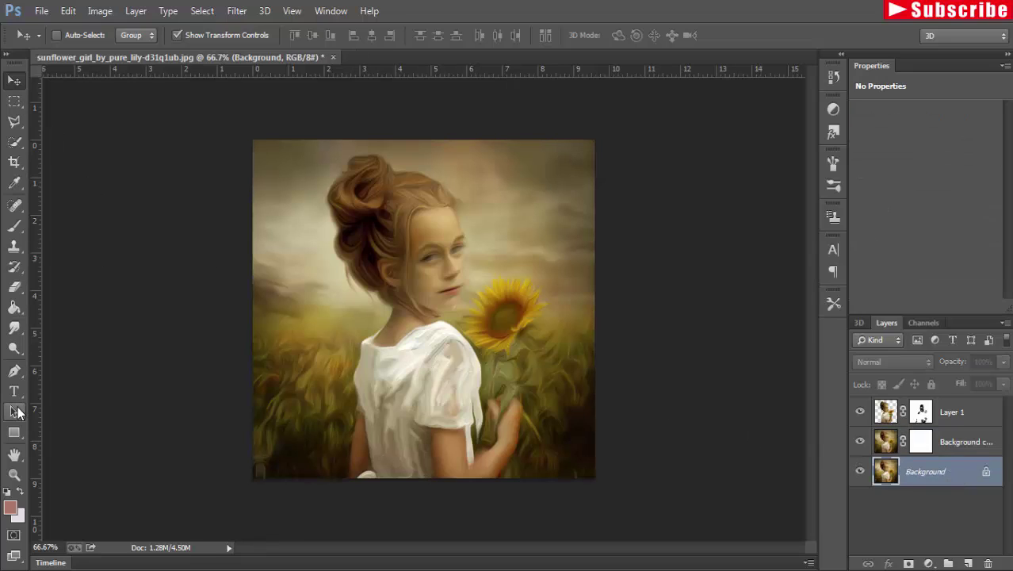
click(924, 441)
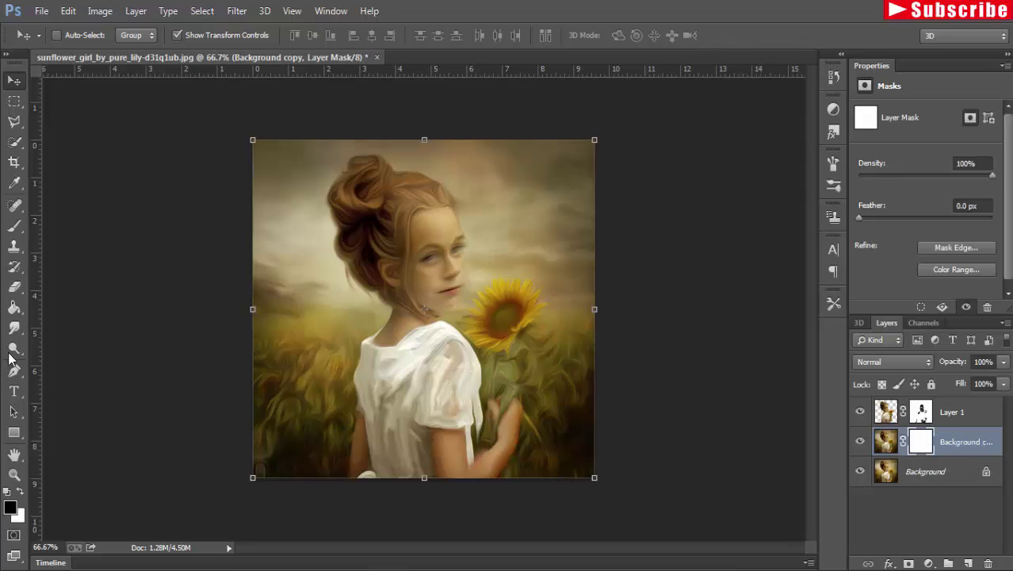
click(15, 225)
click(11, 507)
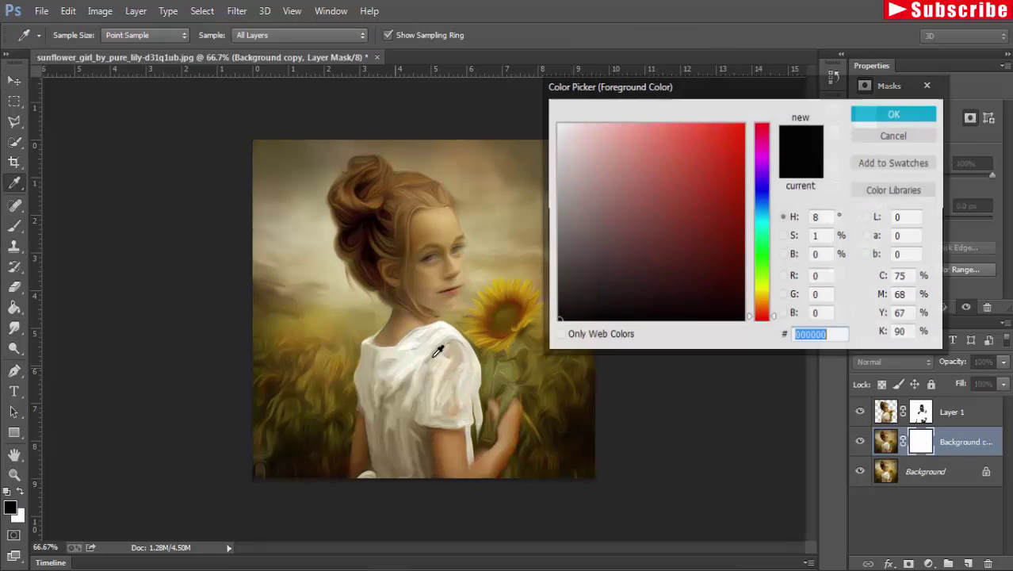
click(869, 112)
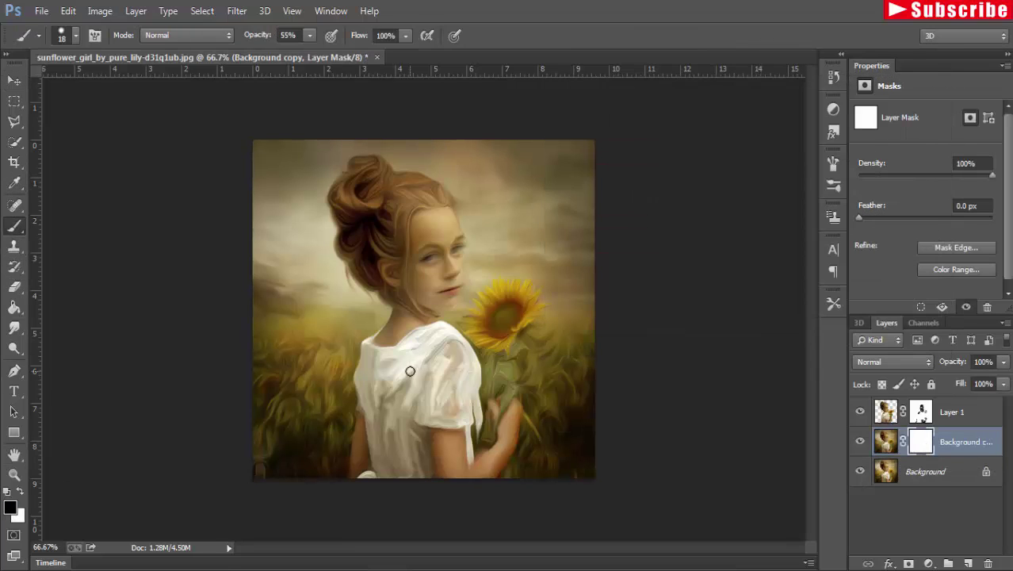
click(309, 35)
click(438, 226)
Choose a soft round brush, zoom to 100% and size the brush to 45 px
click(76, 35)
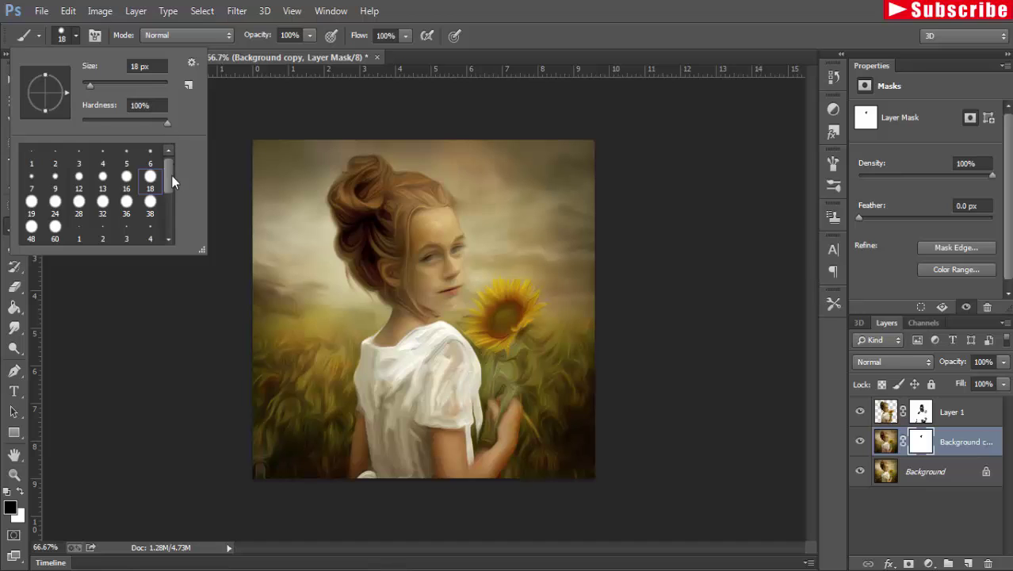
drag(171, 175, 171, 210)
click(126, 212)
click(508, 98)
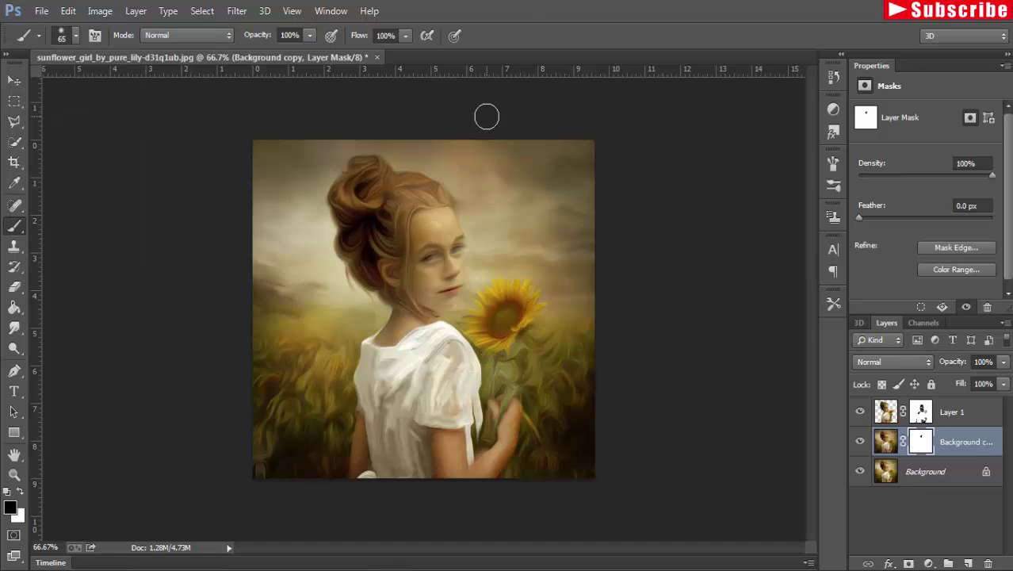
key(ctrl+plus)
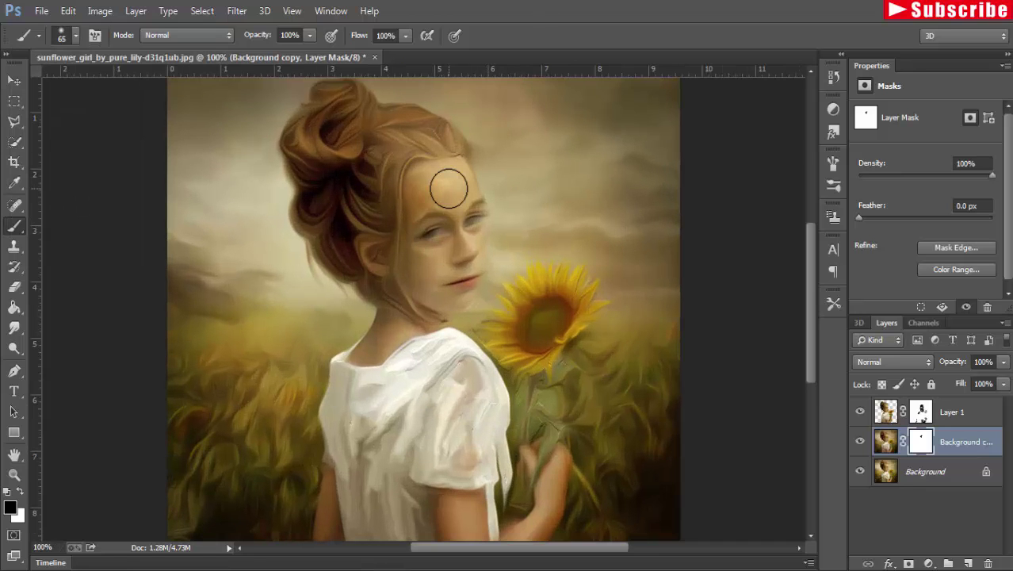
key(bracketleft)
key(bracketleft)
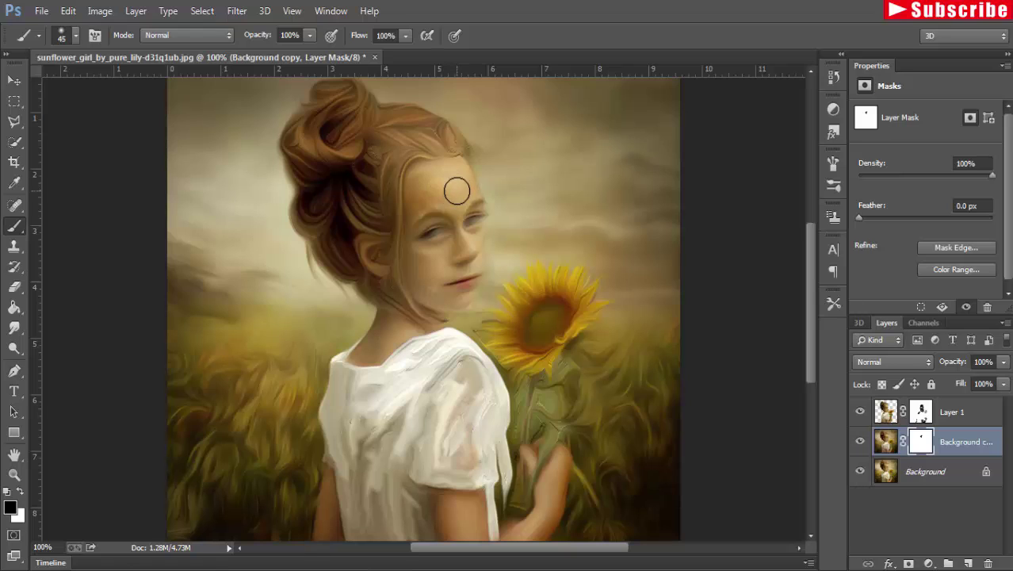
Paint the mask black over the face, arms, hand and neck to reveal the original photo
mouse_move(456, 190)
mouse_down()
mouse_move(423, 176)
mouse_move(420, 252)
mouse_move(460, 199)
mouse_move(459, 172)
mouse_move(471, 279)
mouse_move(425, 258)
mouse_move(427, 183)
mouse_move(419, 285)
mouse_move(439, 221)
mouse_move(445, 236)
mouse_move(374, 151)
mouse_move(385, 205)
mouse_move(428, 140)
mouse_move(453, 277)
mouse_move(440, 302)
mouse_move(370, 349)
mouse_move(531, 462)
mouse_move(554, 338)
mouse_up()
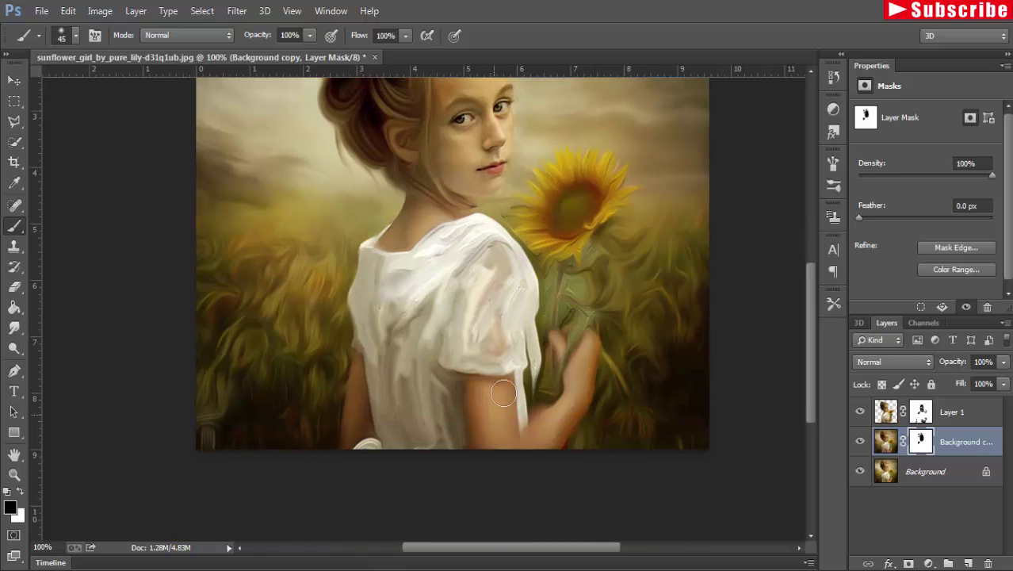
mouse_move(475, 421)
mouse_down()
mouse_move(523, 446)
mouse_move(567, 342)
mouse_move(572, 397)
mouse_move(578, 389)
mouse_up()
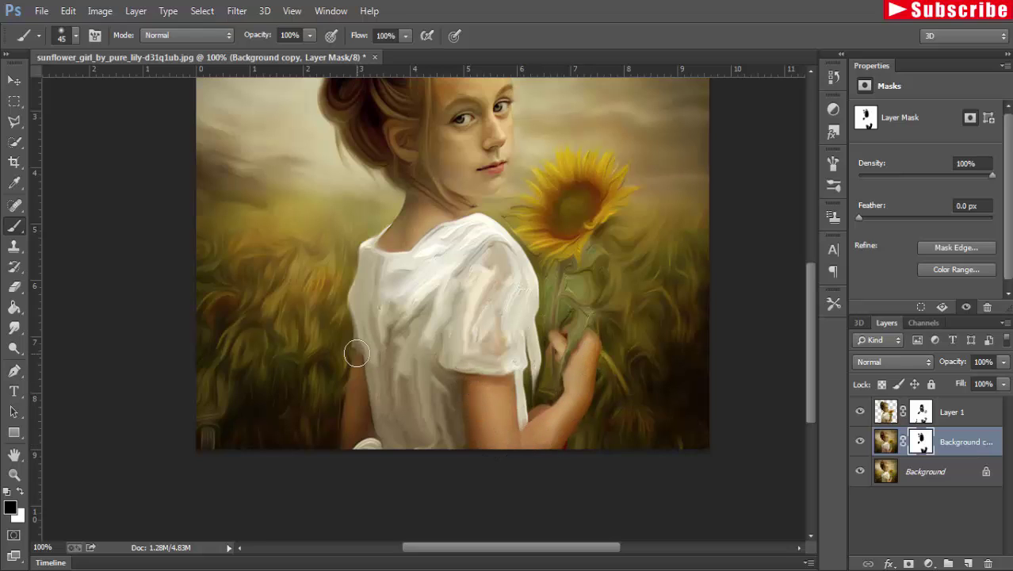
mouse_move(350, 350)
mouse_down()
mouse_move(351, 426)
mouse_move(398, 315)
mouse_up()
drag(396, 223, 409, 212)
mouse_move(504, 315)
mouse_down()
mouse_move(407, 328)
mouse_move(430, 373)
mouse_move(472, 389)
mouse_move(493, 416)
mouse_up()
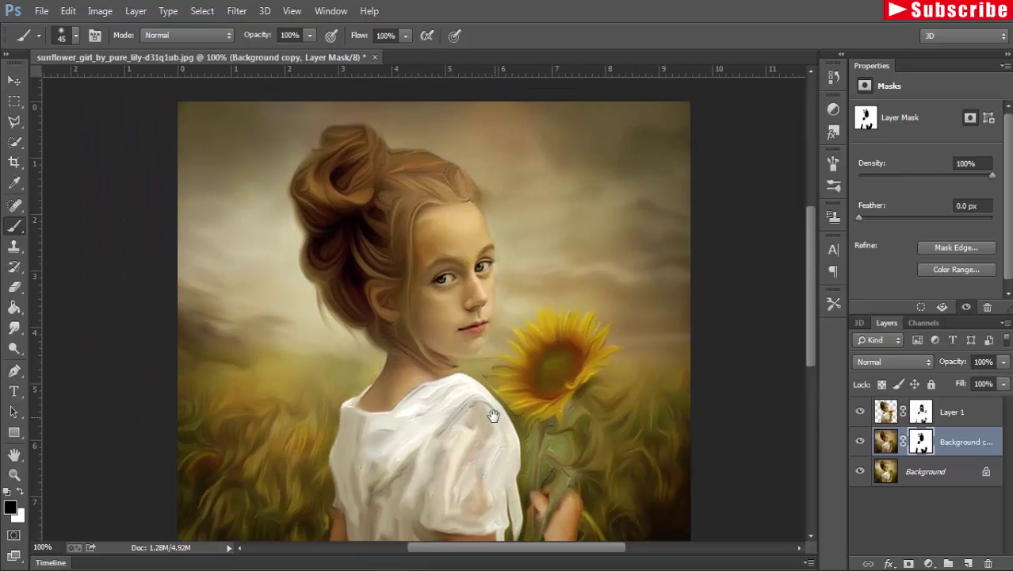
click(13, 82)
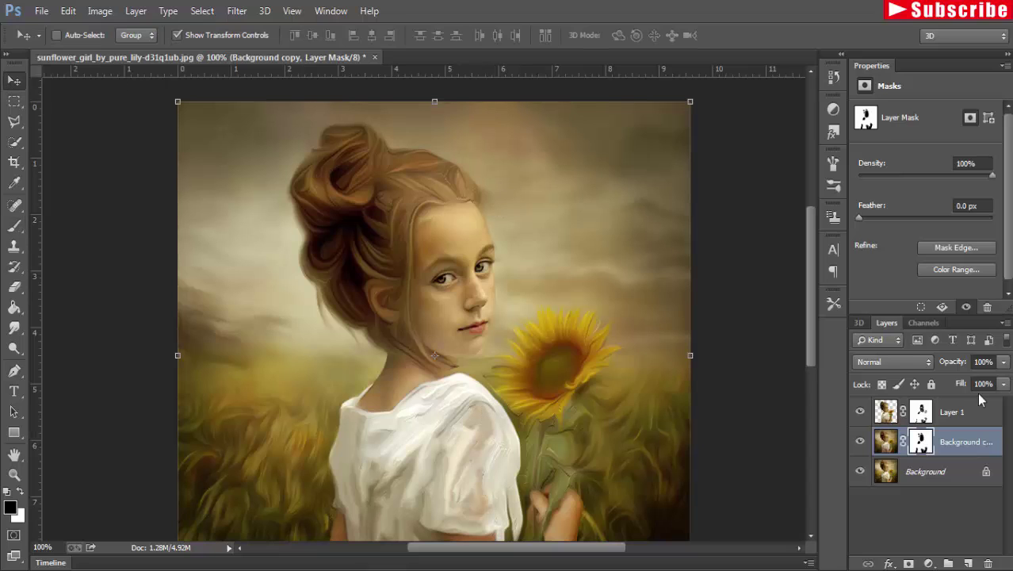
Apply Color Balance to Background copy, shifting midtones toward red (+83, +71, +67)
click(965, 445)
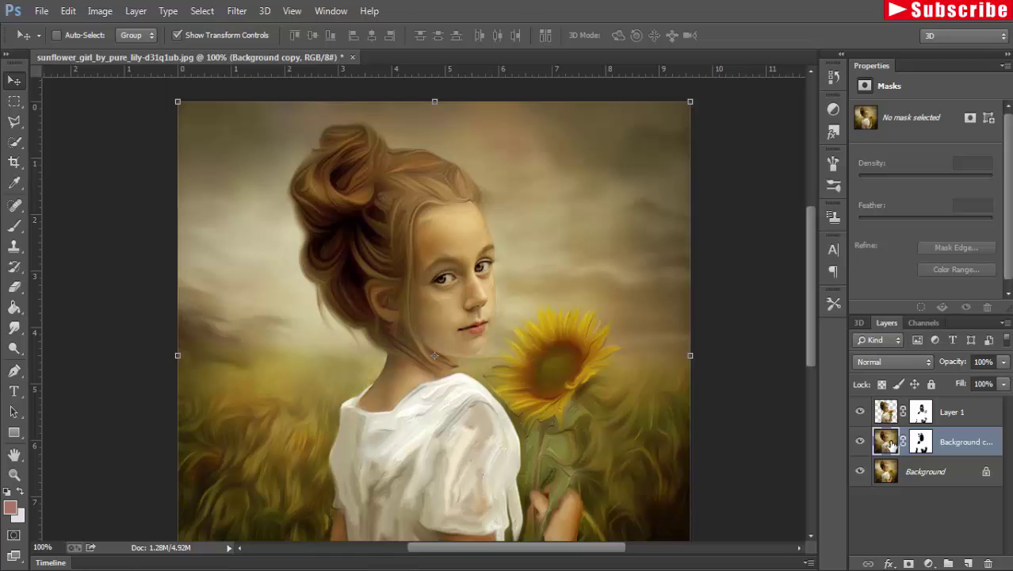
click(100, 11)
mouse_move(122, 51)
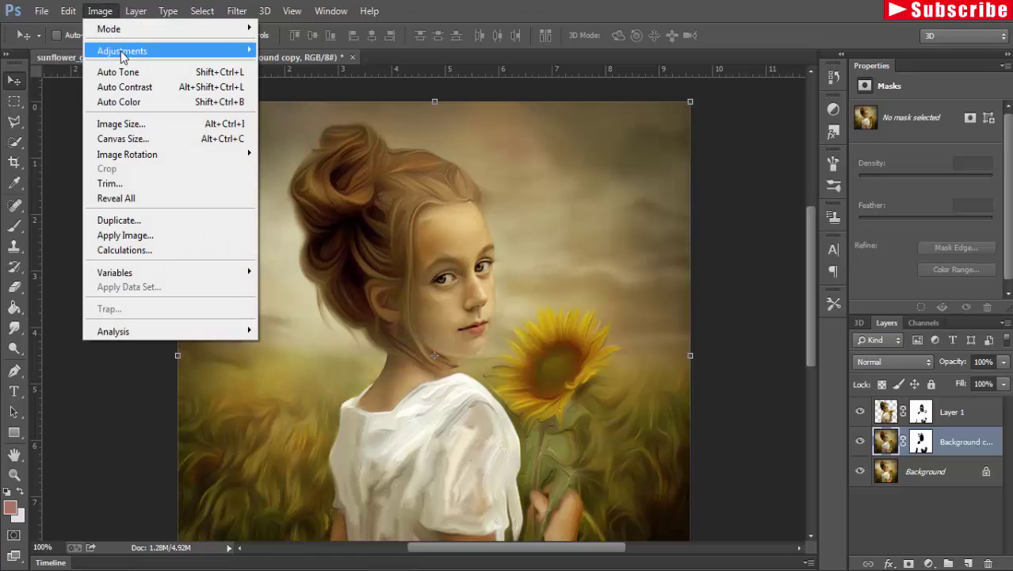
click(293, 146)
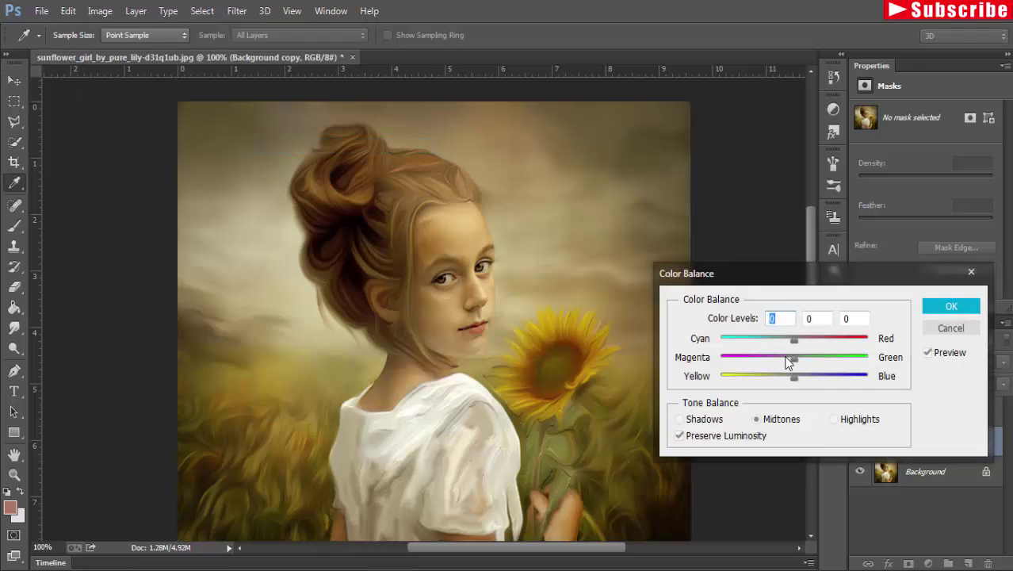
drag(791, 340, 846, 340)
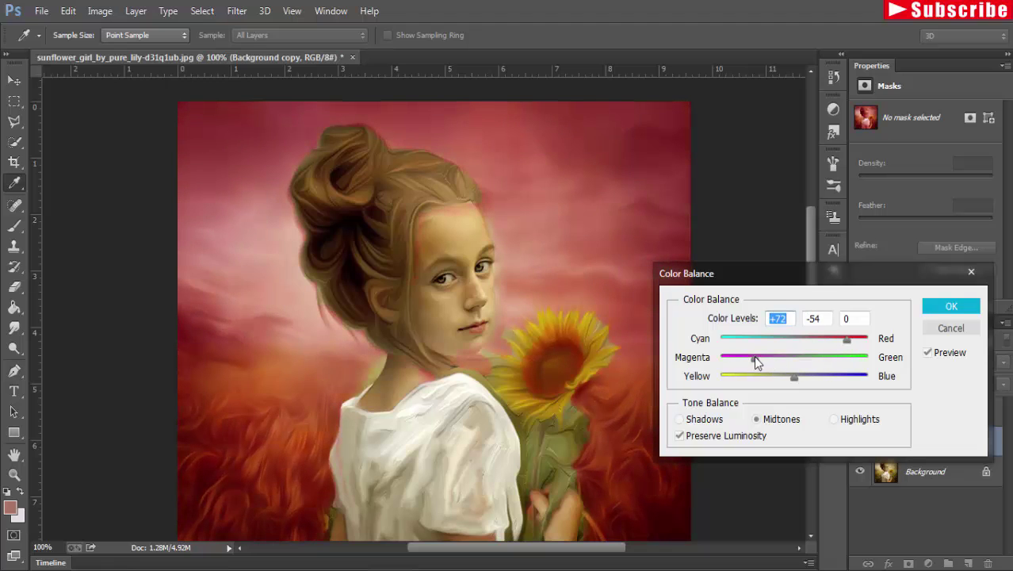
mouse_move(755, 360)
mouse_down()
mouse_move(774, 361)
mouse_move(745, 377)
mouse_move(845, 393)
mouse_move(868, 362)
mouse_move(838, 339)
mouse_move(805, 340)
mouse_up()
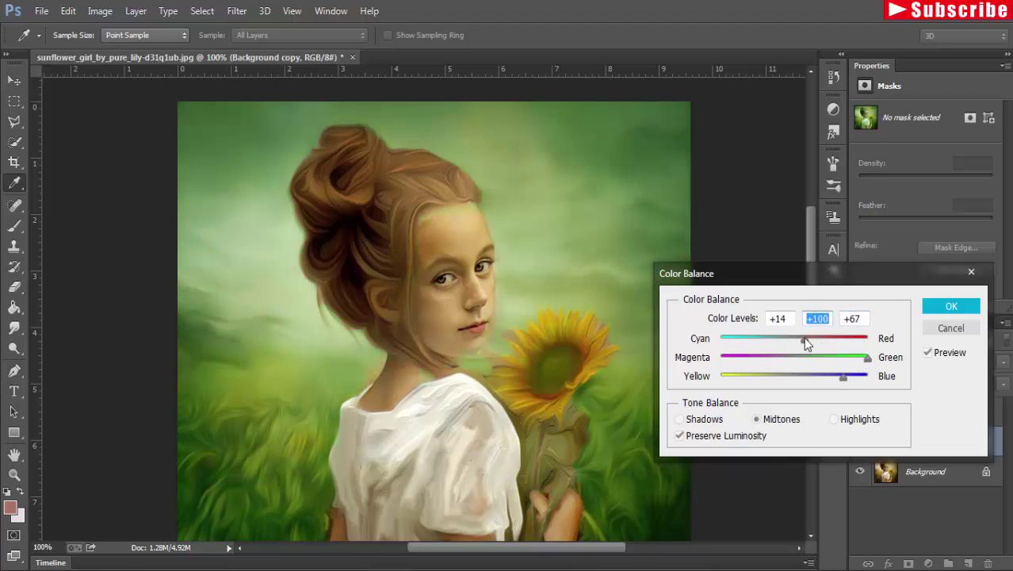
mouse_move(803, 339)
mouse_down()
mouse_move(822, 339)
mouse_move(848, 362)
mouse_up()
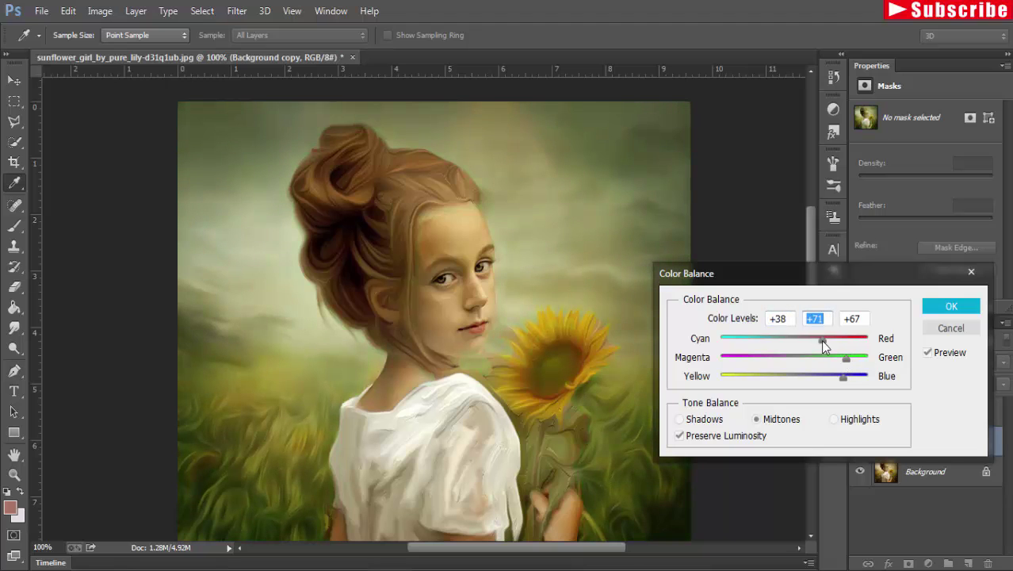
click(950, 307)
key(v)
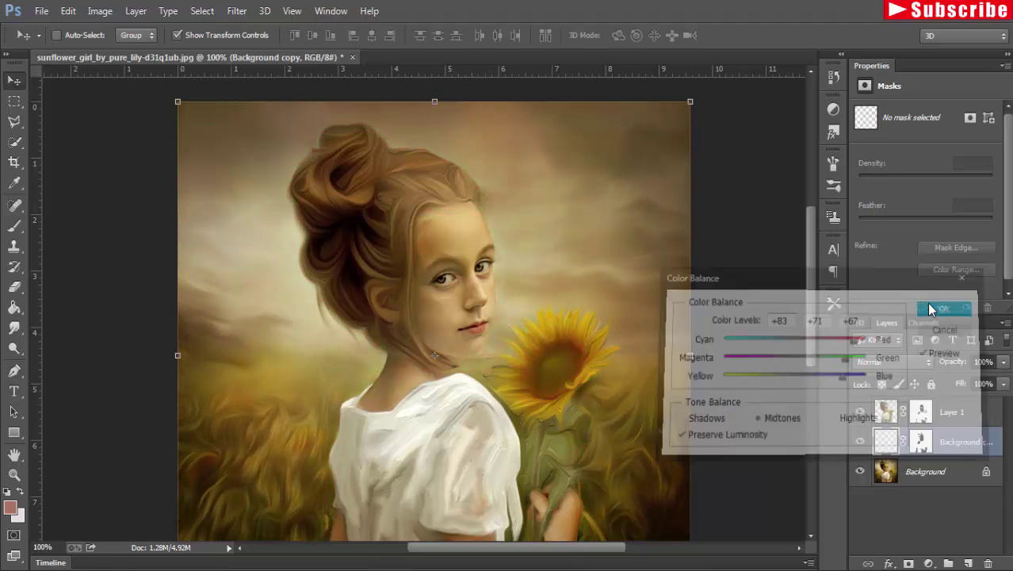
click(97, 18)
mouse_move(122, 51)
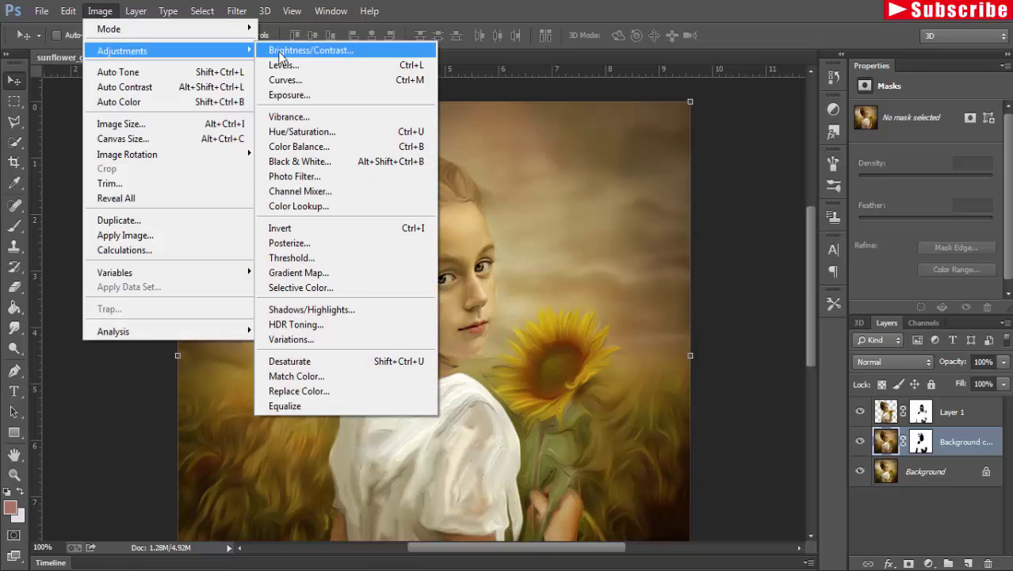
Apply Hue/Saturation to Background copy with Saturation +36 and Hue -4, then select Background
click(349, 156)
key(ctrl+u)
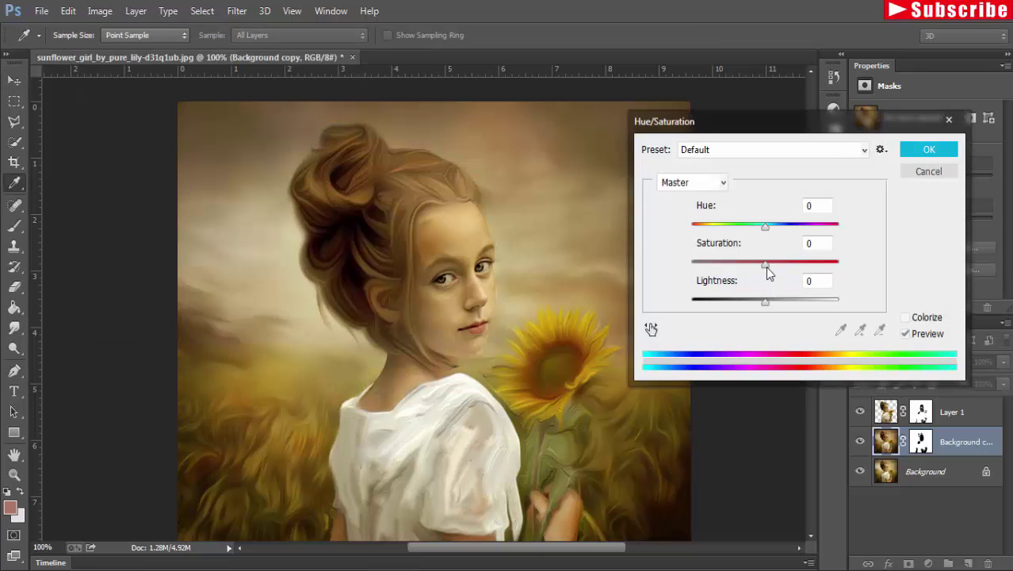
drag(765, 265, 796, 269)
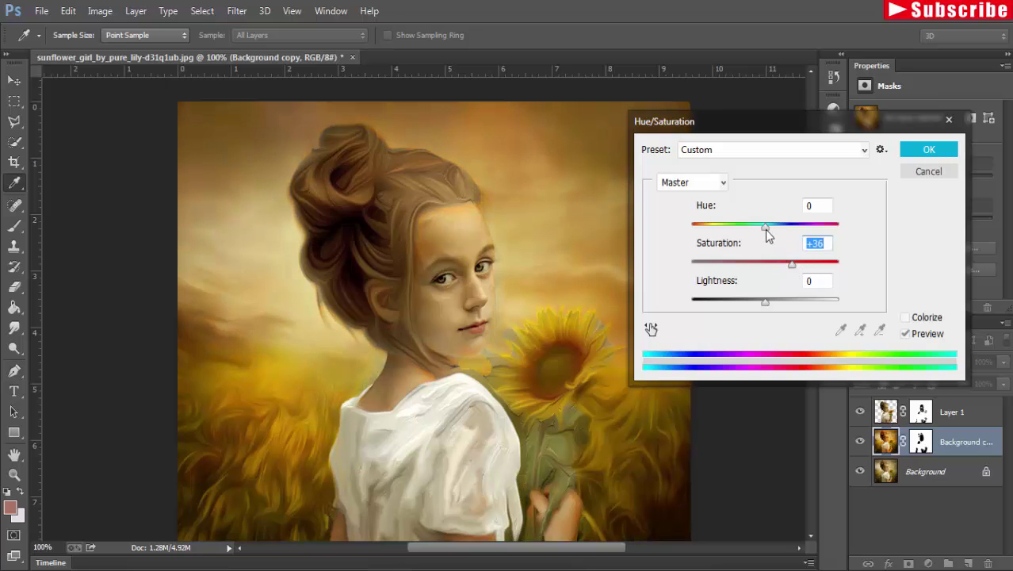
drag(766, 229, 760, 230)
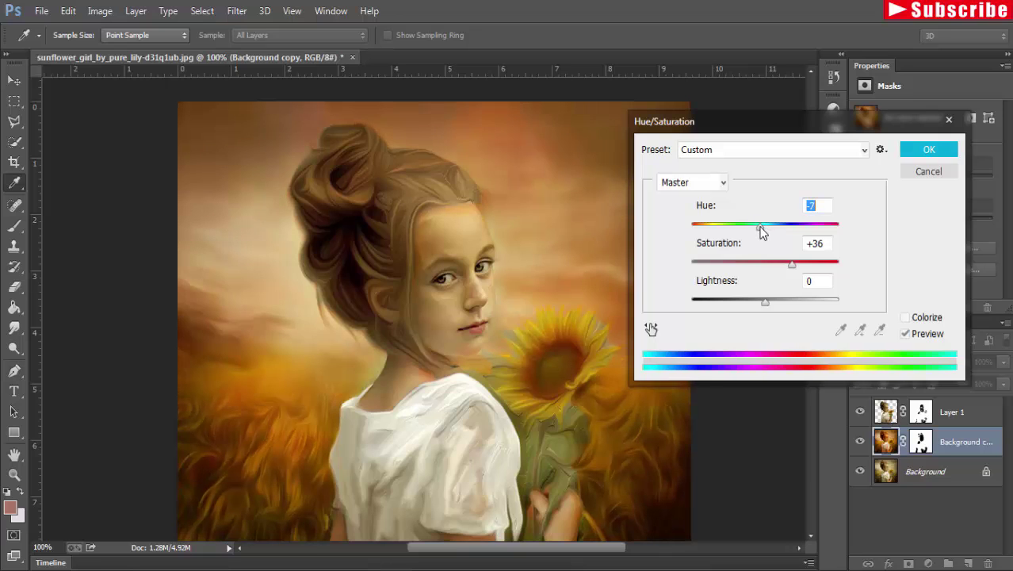
click(924, 150)
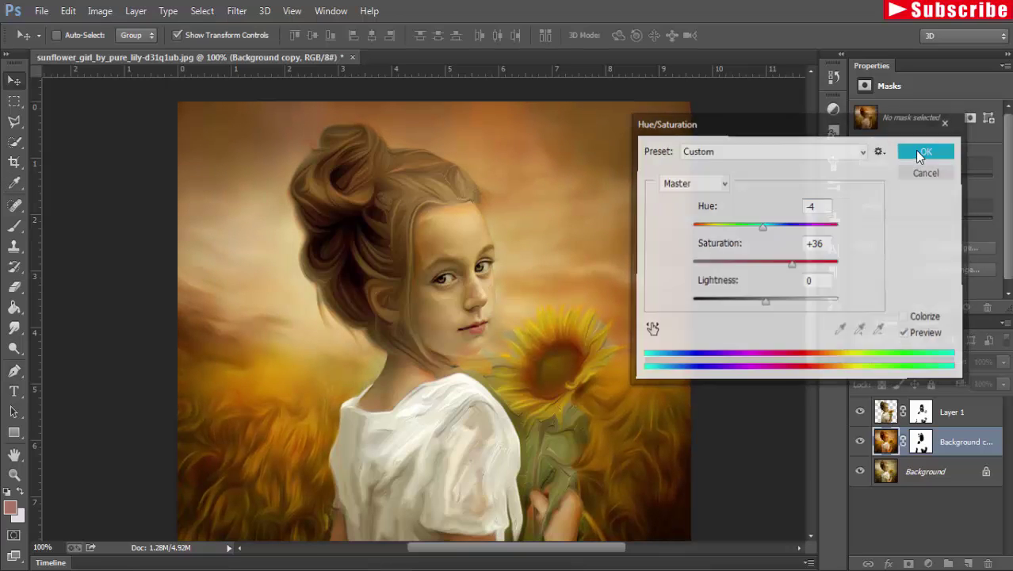
click(890, 473)
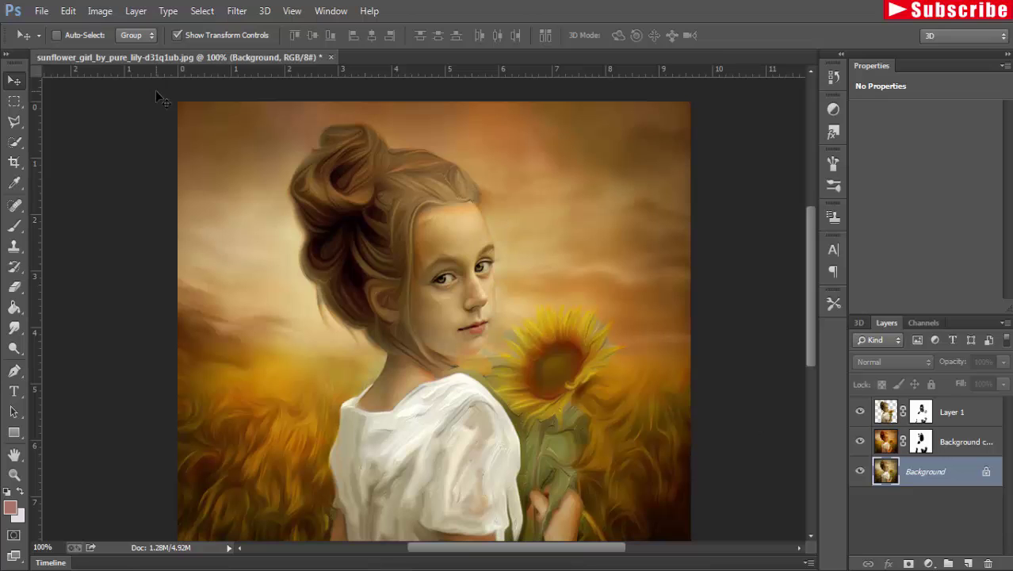
Set the Background layer's midtone Color Balance to +48 red, 0, -10 yellow
click(100, 11)
mouse_move(122, 51)
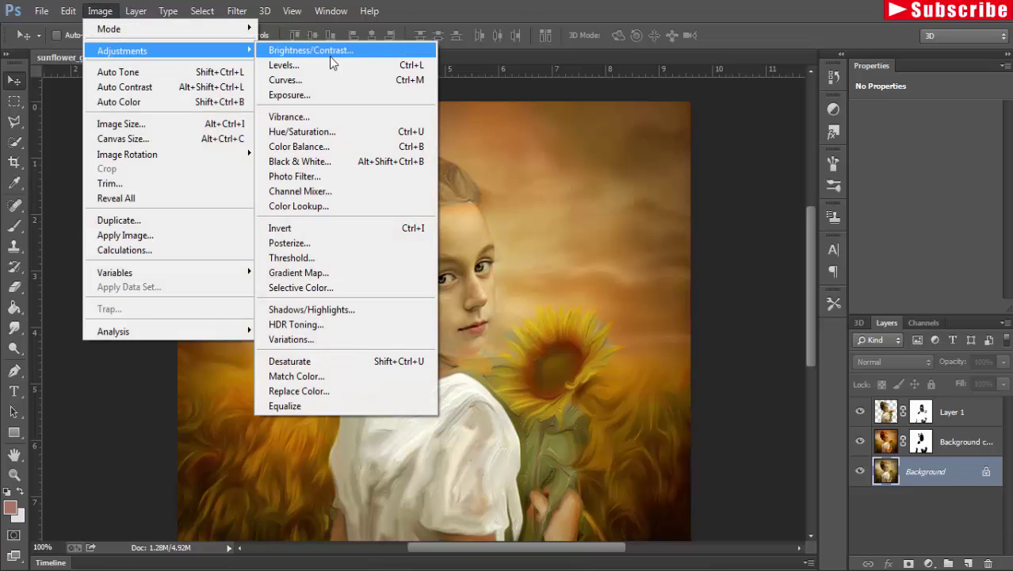
click(309, 147)
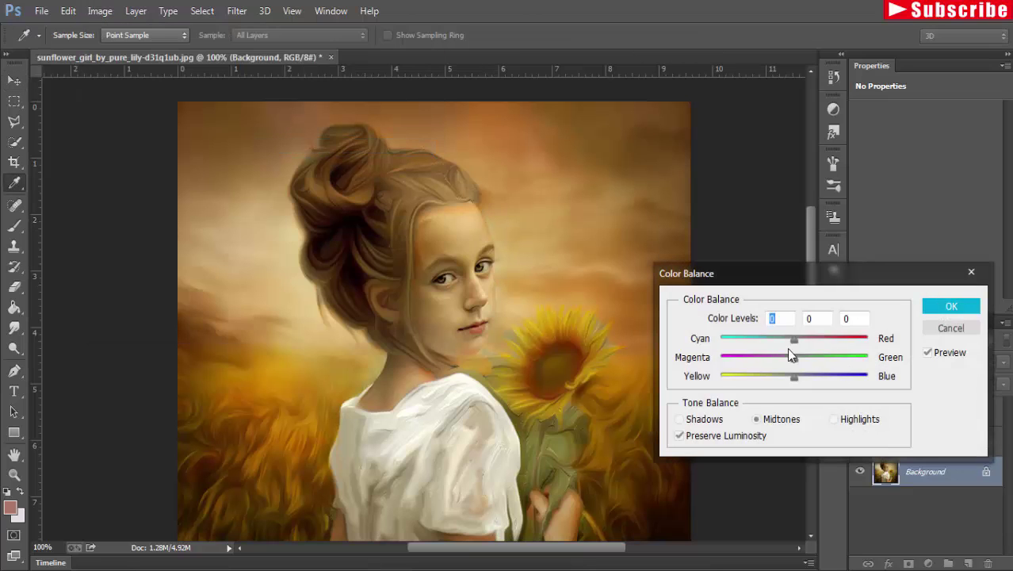
drag(826, 347, 831, 346)
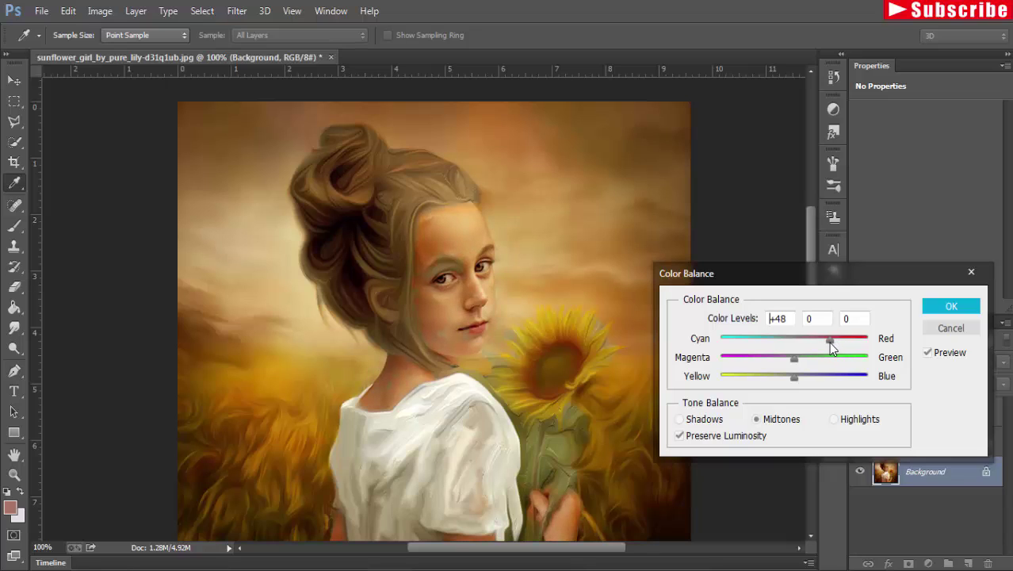
mouse_move(795, 379)
mouse_down()
mouse_move(771, 378)
mouse_move(786, 380)
mouse_up()
click(100, 11)
mouse_move(122, 51)
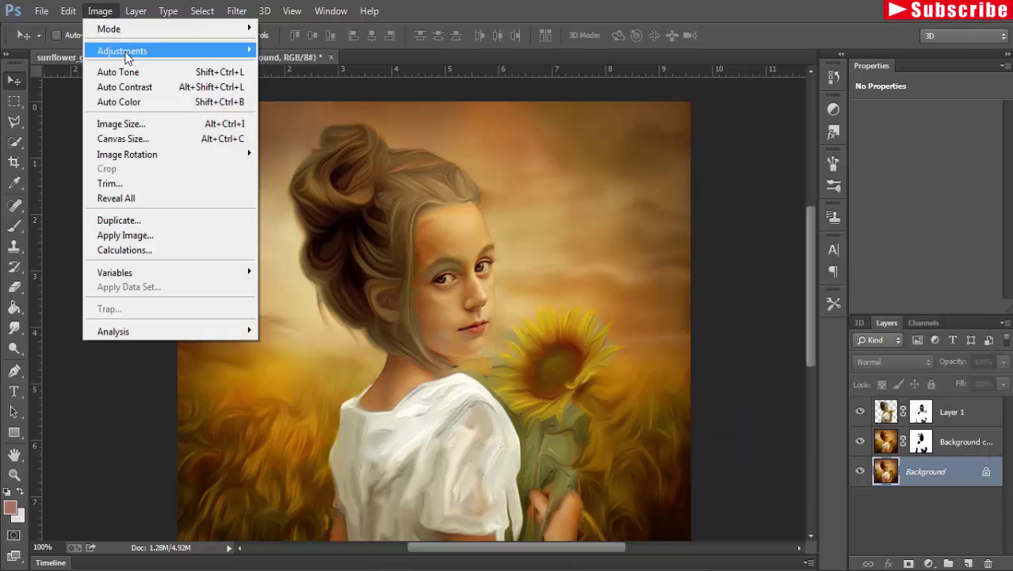
Apply Hue/Saturation to the Background layer: Hue 0, Saturation +23, Lightness +12
click(300, 132)
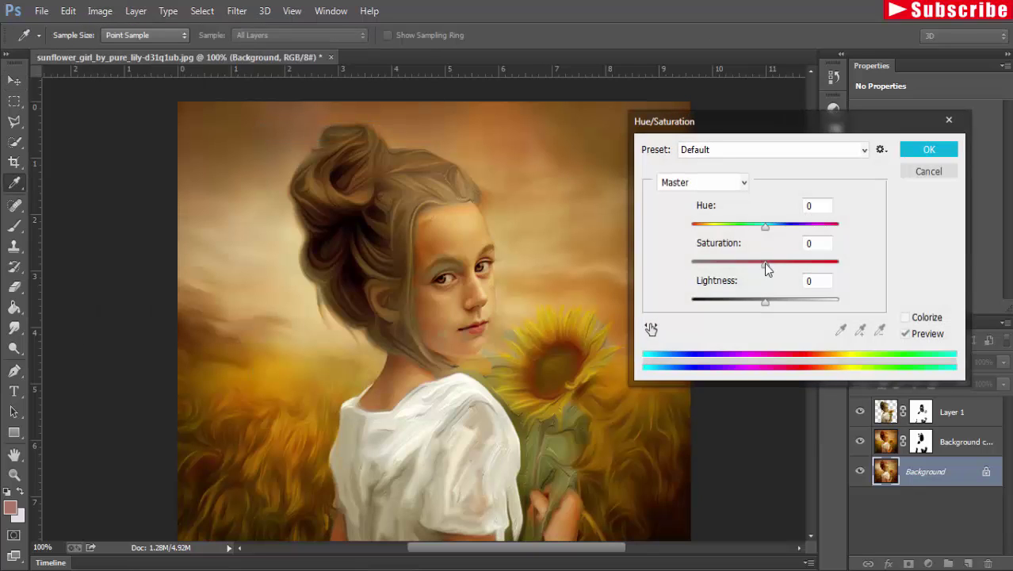
drag(765, 265, 780, 264)
mouse_move(763, 306)
mouse_down()
mouse_move(755, 302)
mouse_move(772, 301)
mouse_up()
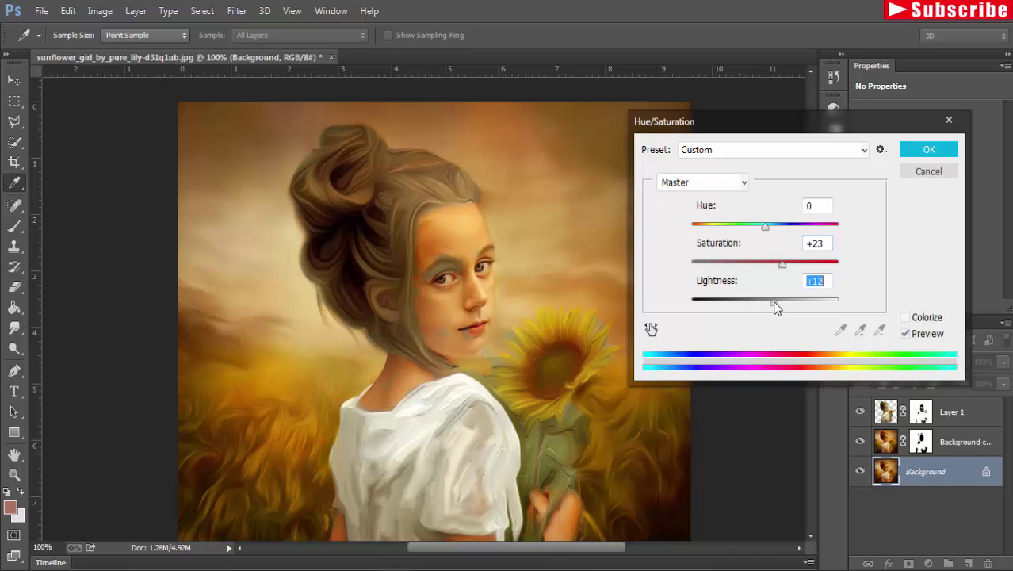
drag(764, 228, 765, 228)
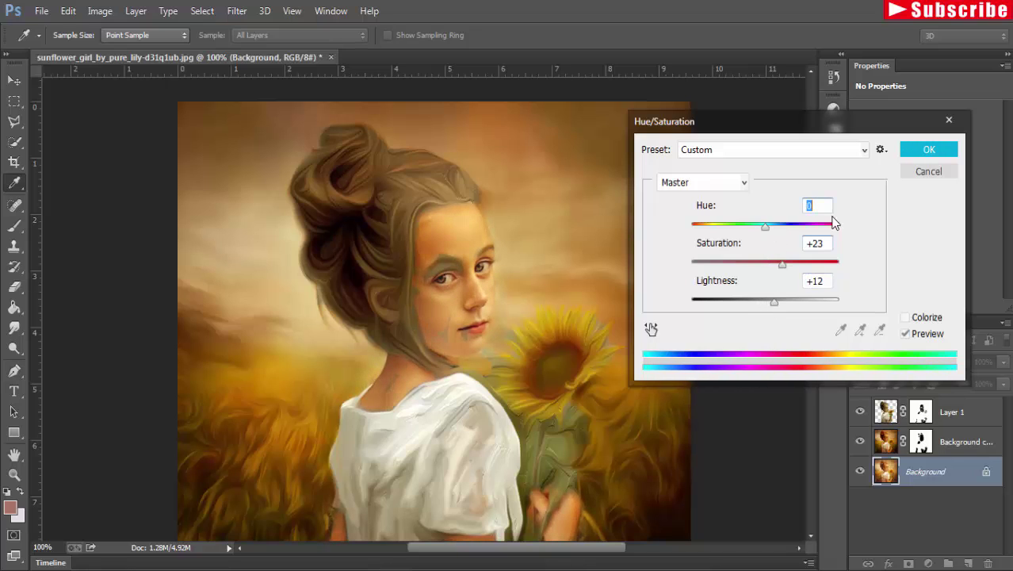
key(v)
click(928, 150)
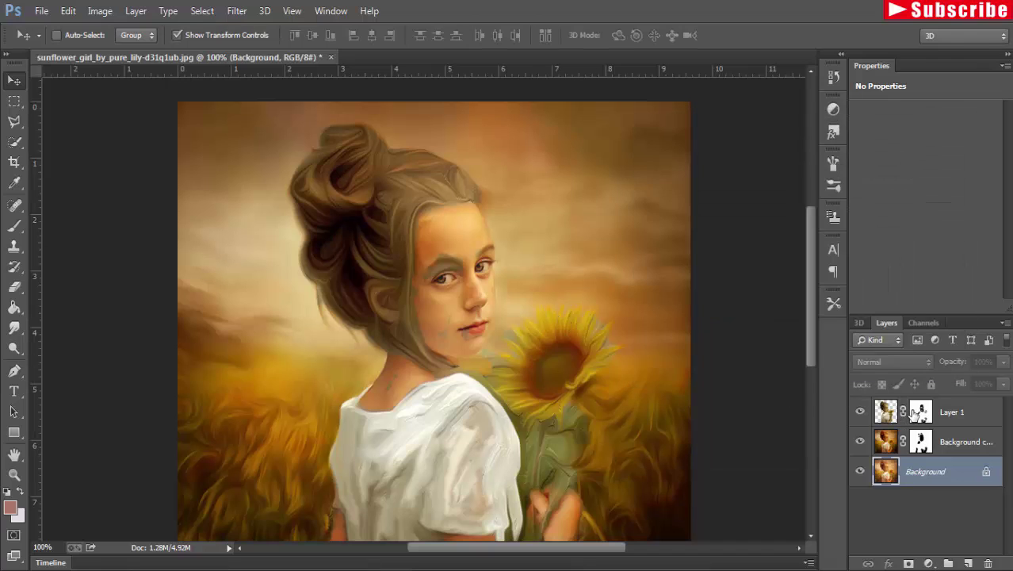
click(918, 412)
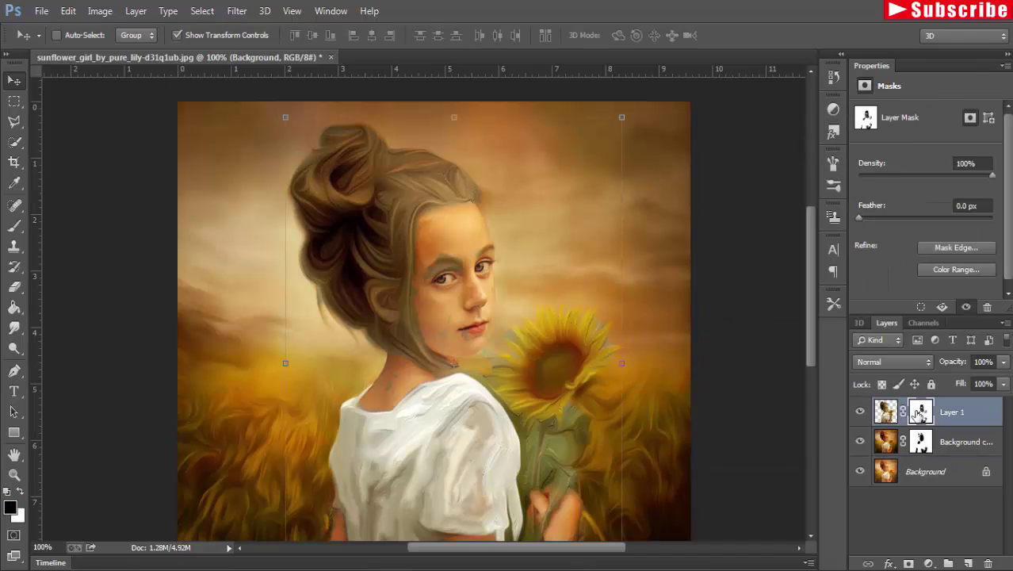
Brush over Layer 1's mask along the girl's face, arm edges and dress strip
click(13, 230)
mouse_move(468, 274)
mouse_down()
mouse_move(427, 297)
mouse_move(435, 249)
mouse_up()
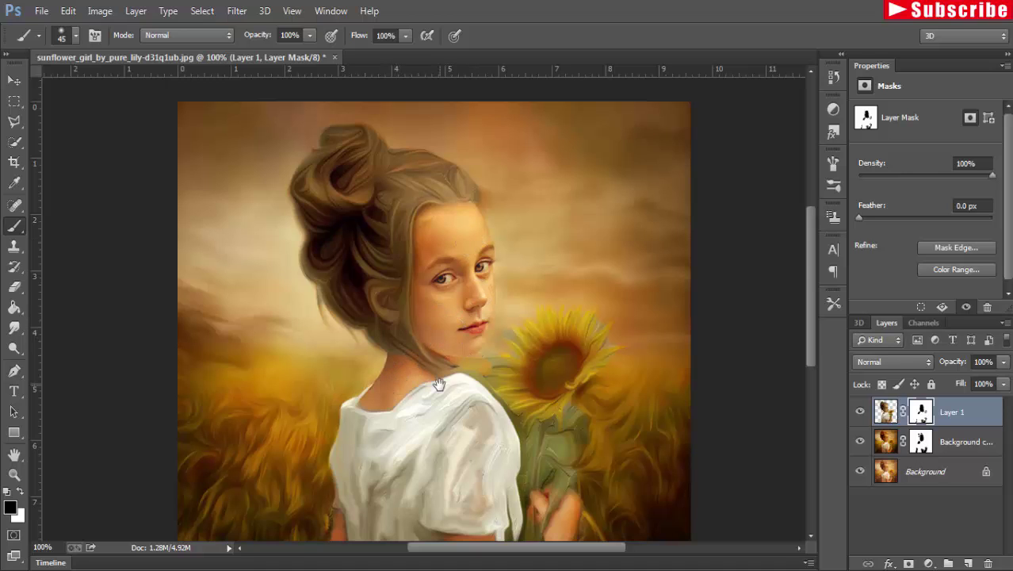
drag(439, 384, 480, 214)
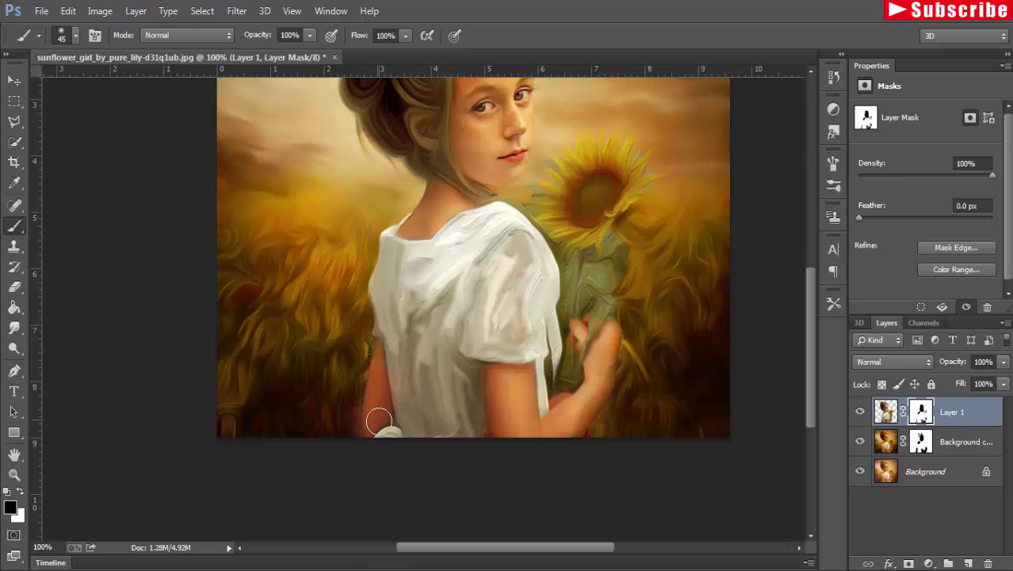
drag(378, 421, 373, 350)
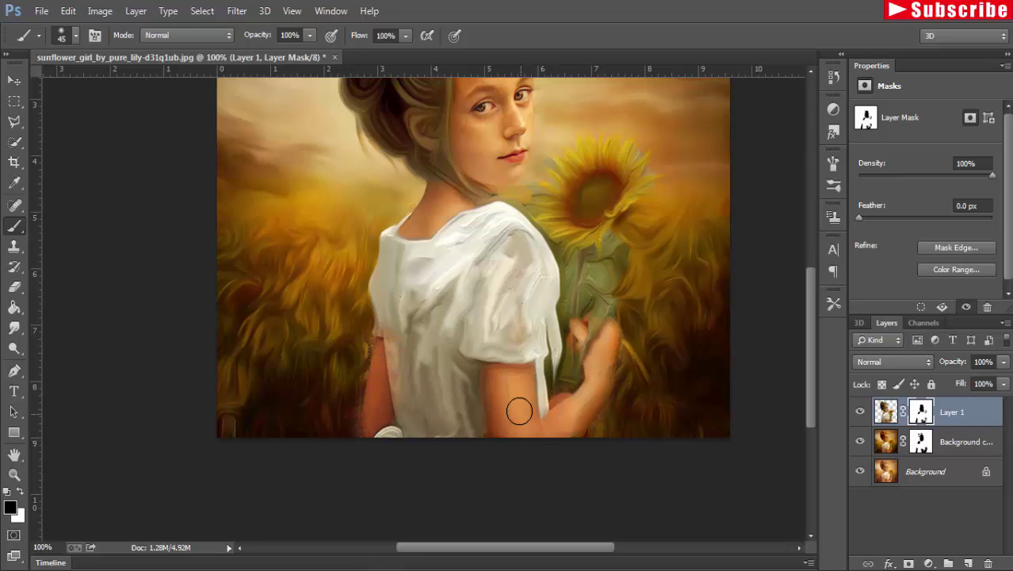
drag(519, 409, 600, 358)
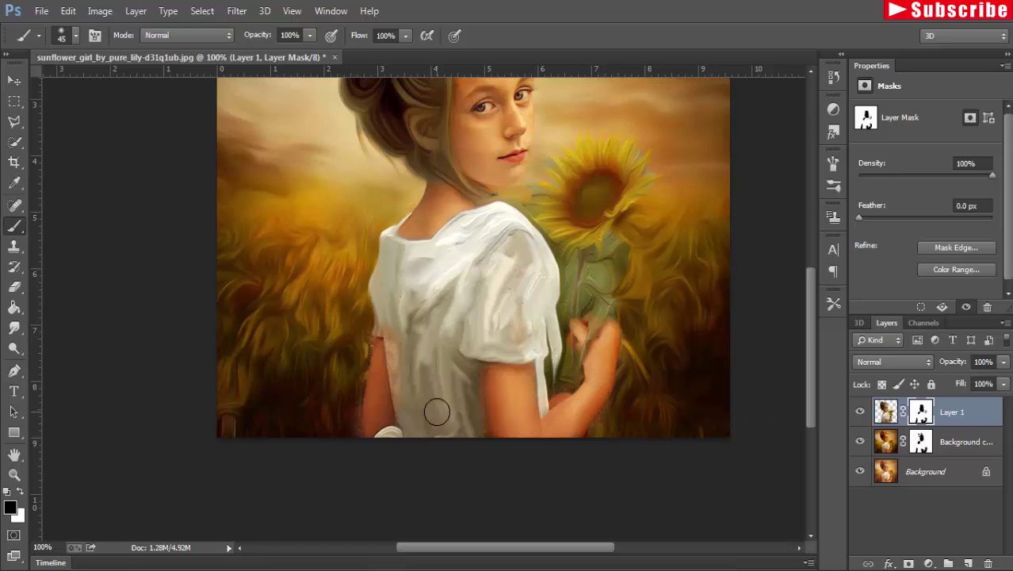
Swap the brush colour to white and select the Background copy layer's mask
click(20, 492)
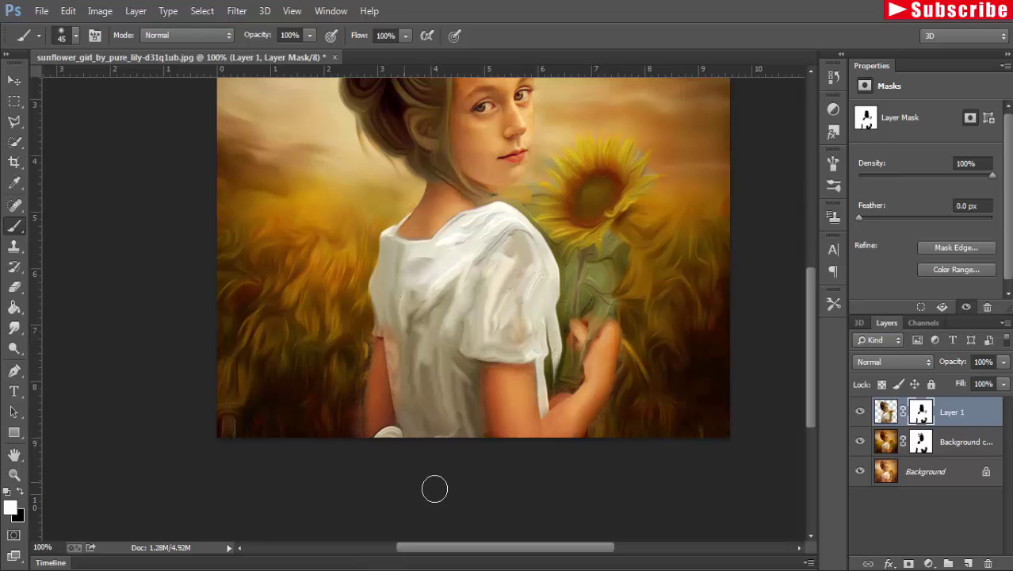
click(919, 442)
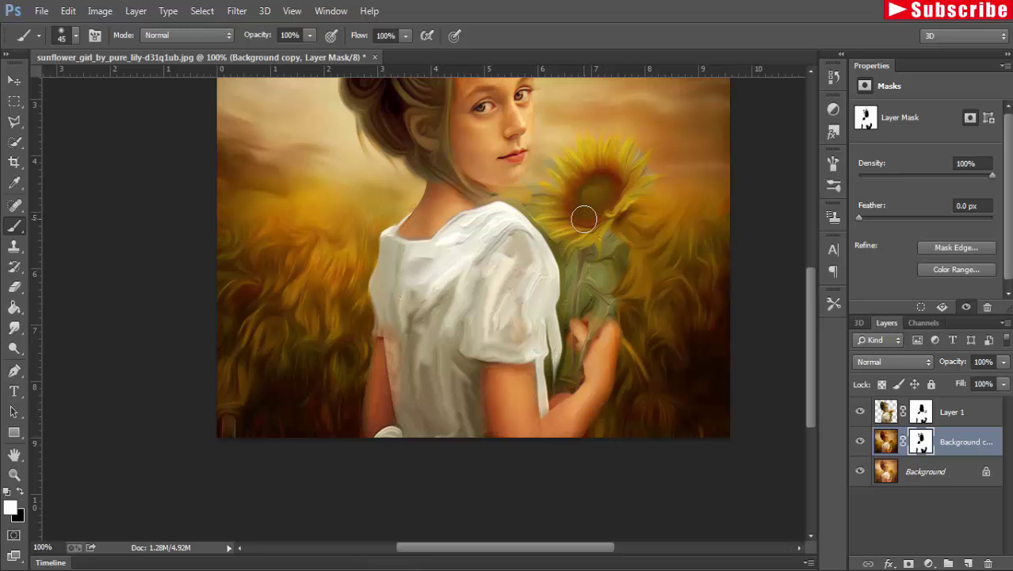
click(12, 83)
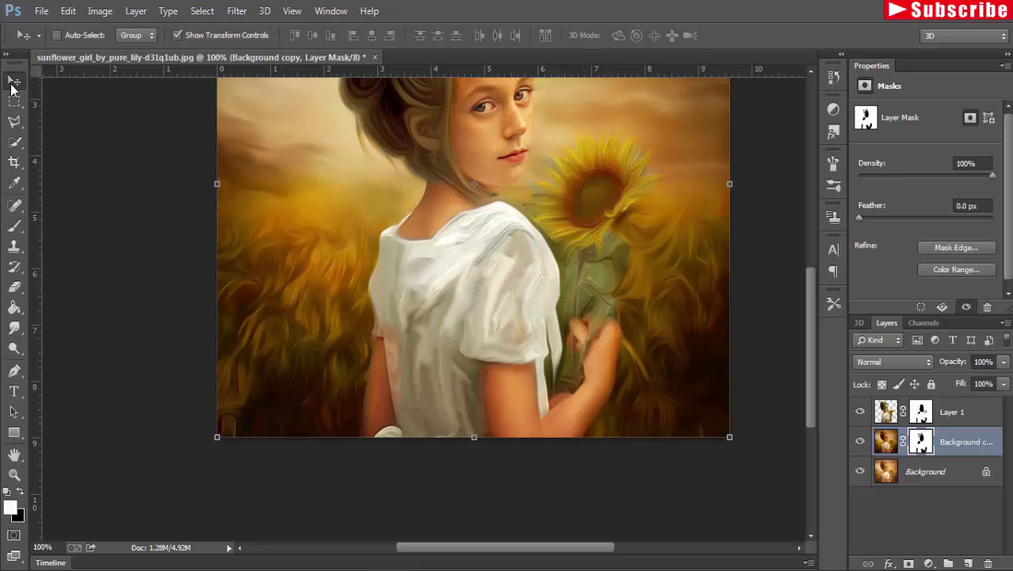
Zoom out to 66.67% and turn off Show Transform Controls to view the finished painting
key(ctrl+minus)
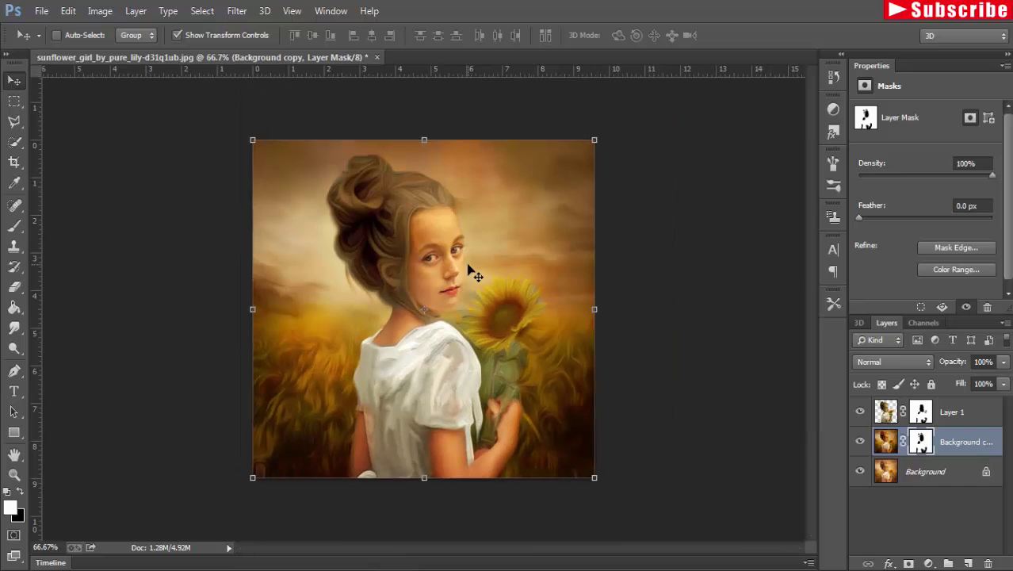
click(177, 35)
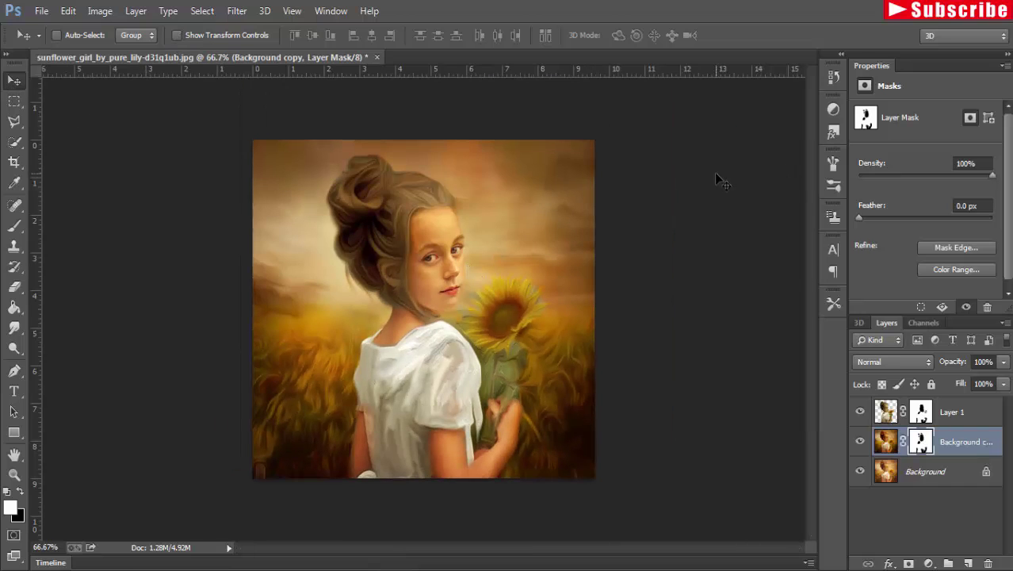